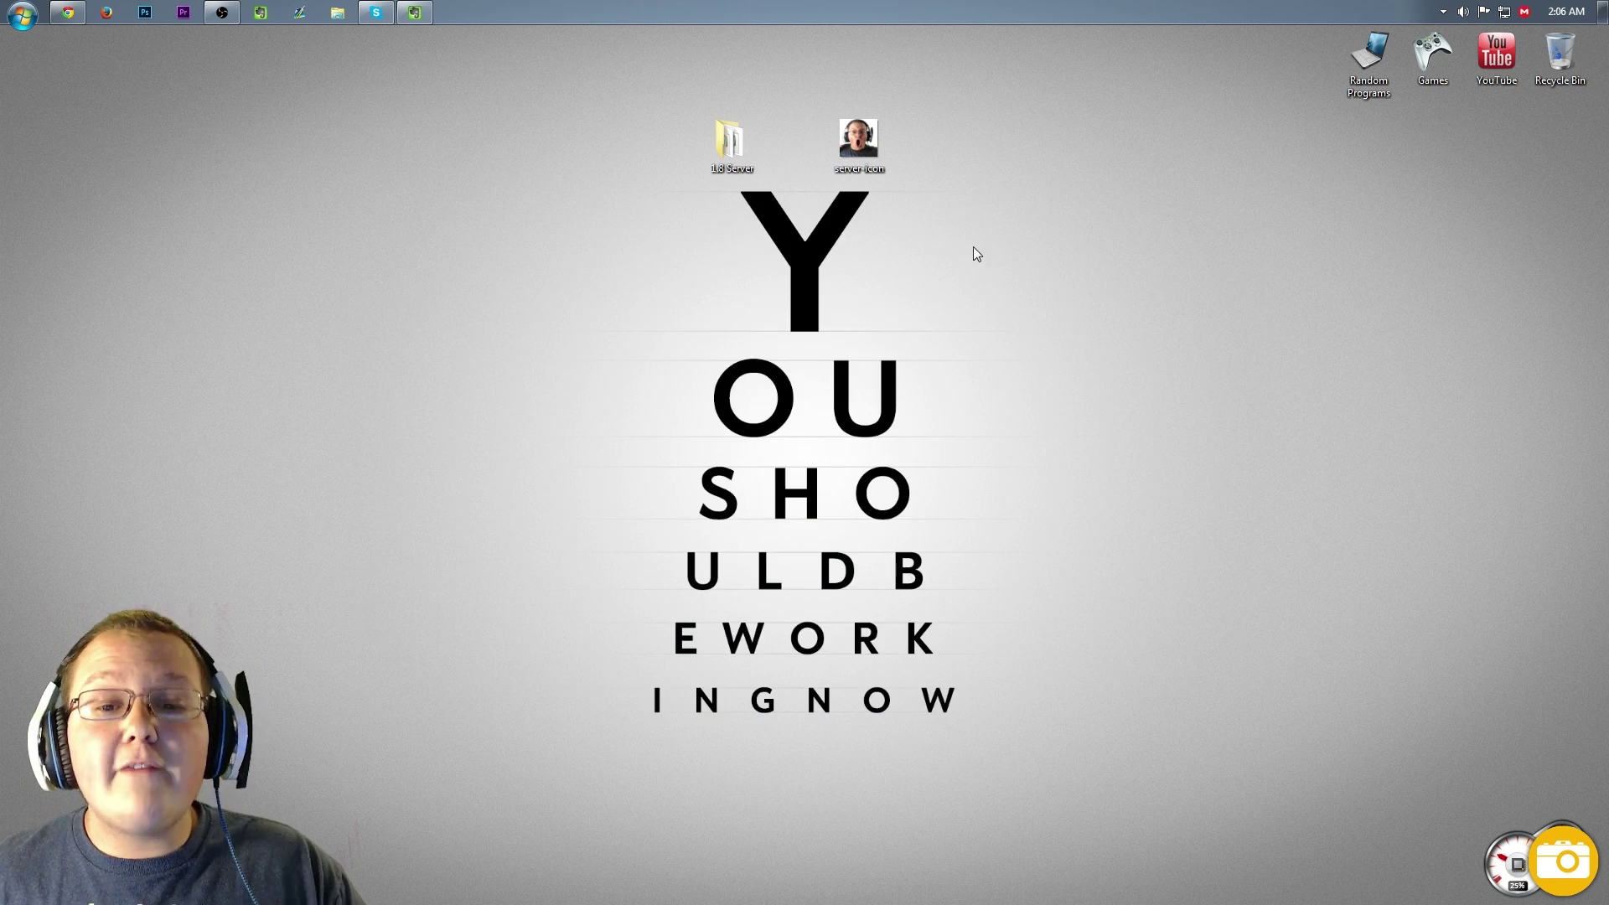
# Bring up the context menu for server-icon.png on the desktop.
pyautogui.rightClick(876, 152)
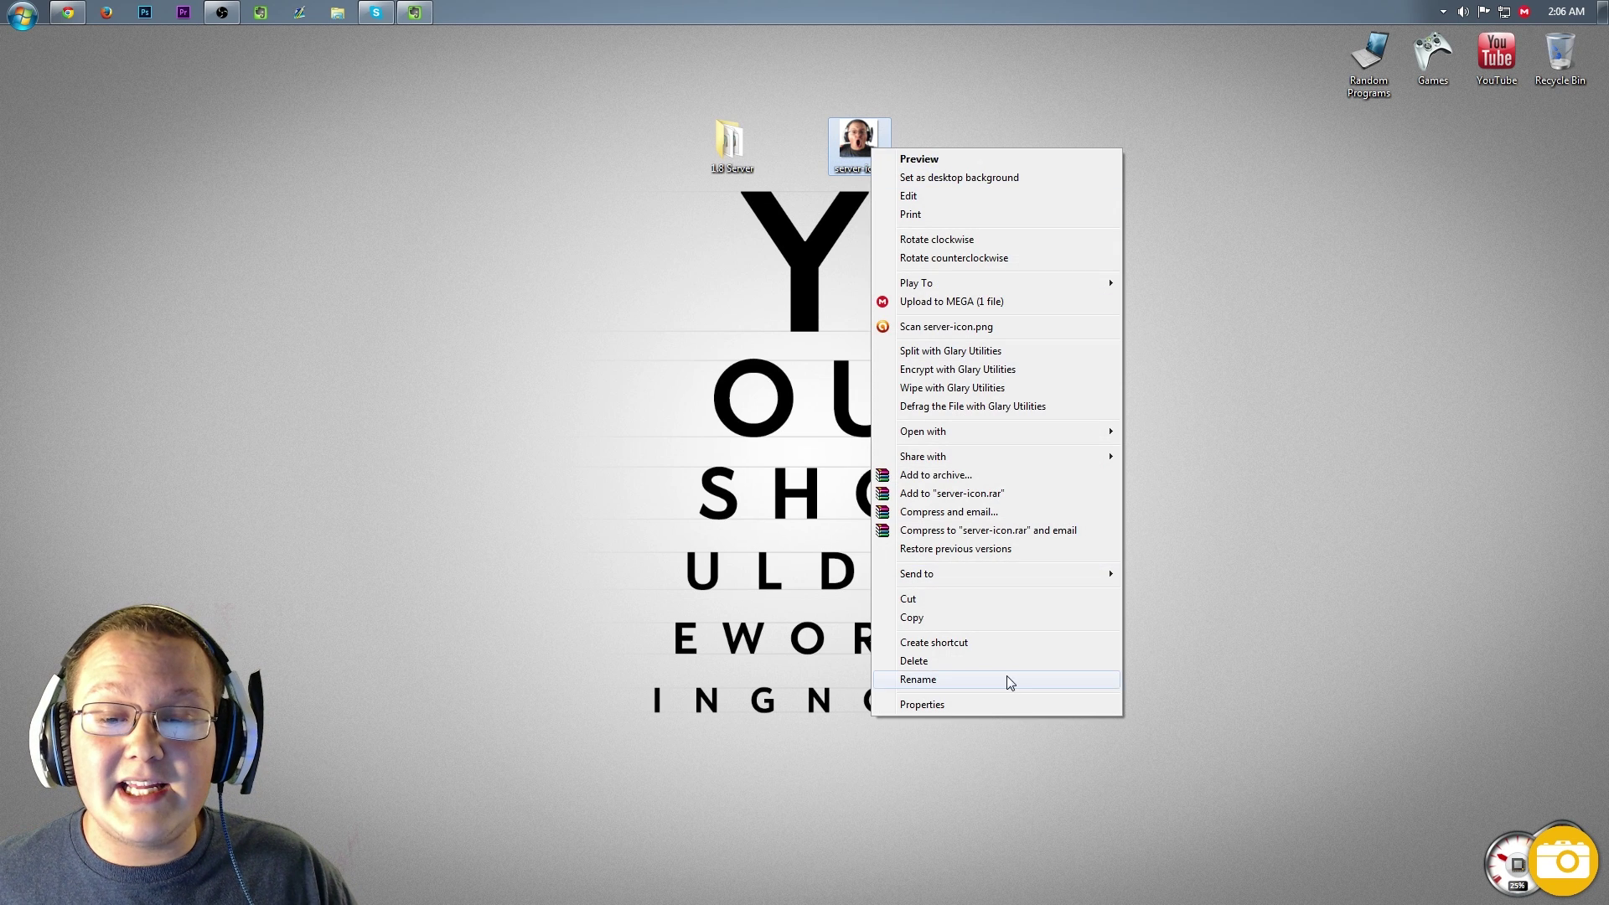
# Check in Properties > Details that server-icon.png is 64 × 64 pixels, then close it.
pyautogui.click(985, 705)
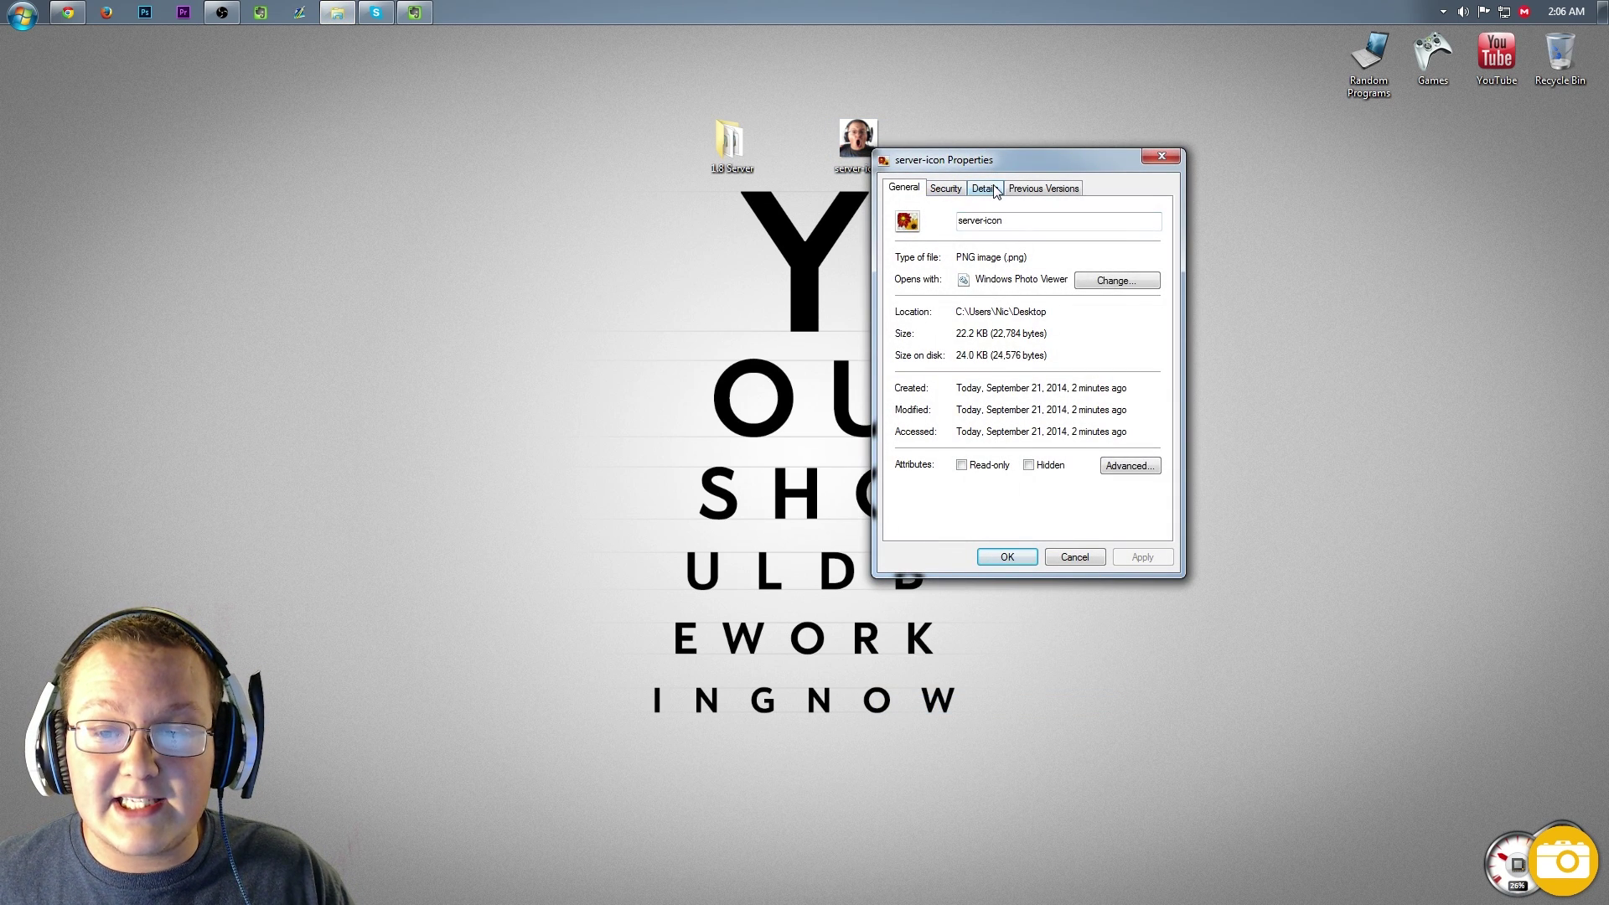
pyautogui.click(991, 189)
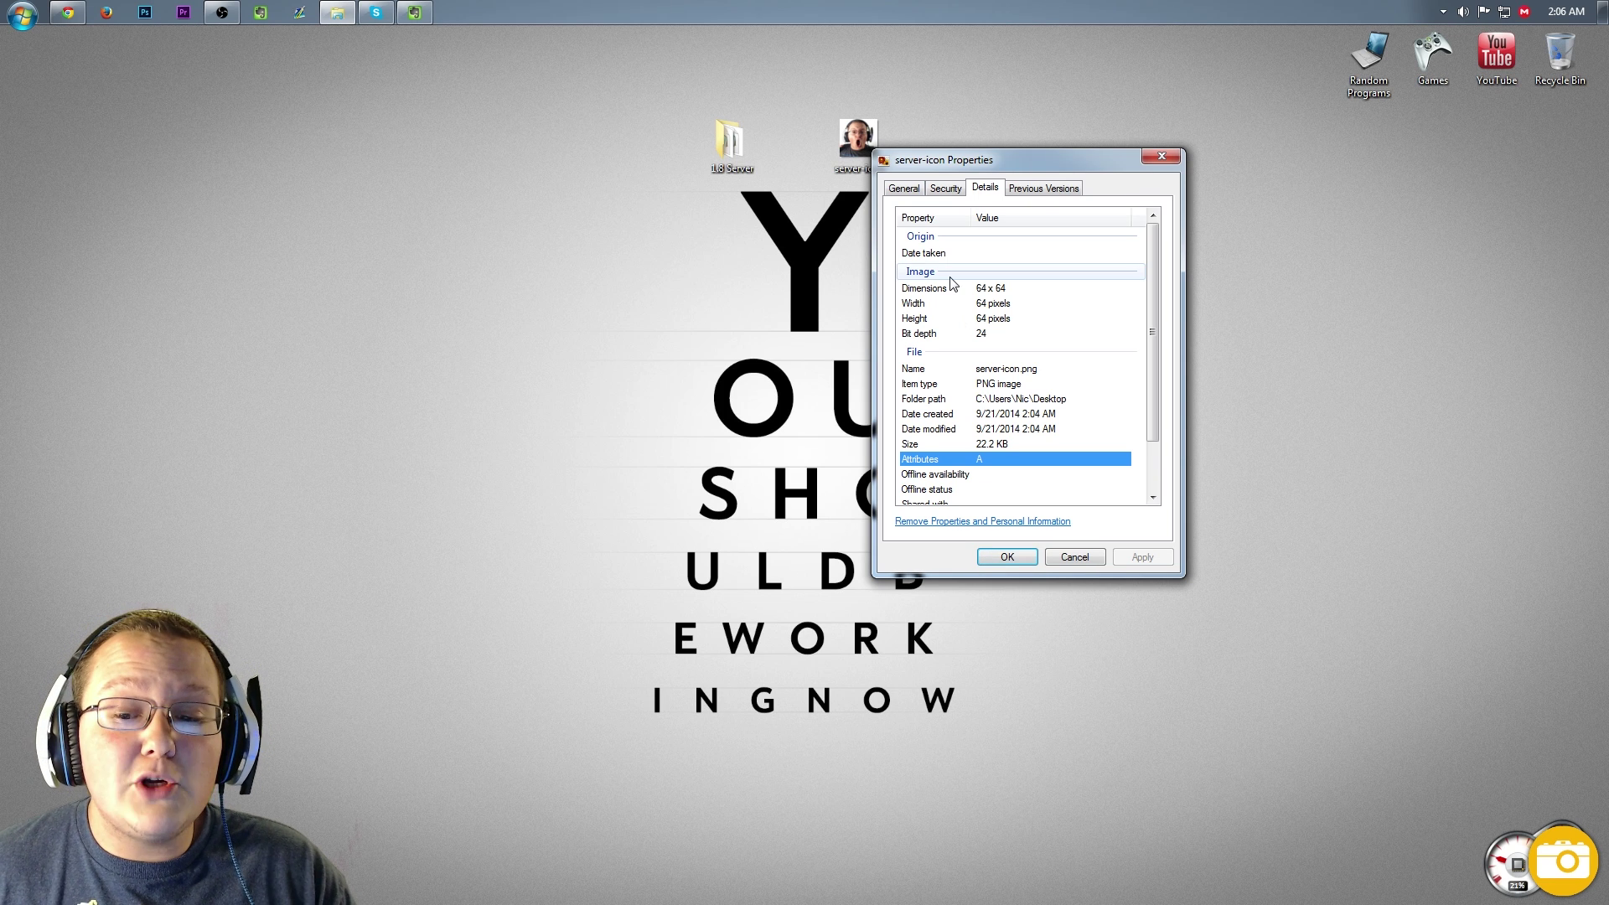
pyautogui.click(1006, 557)
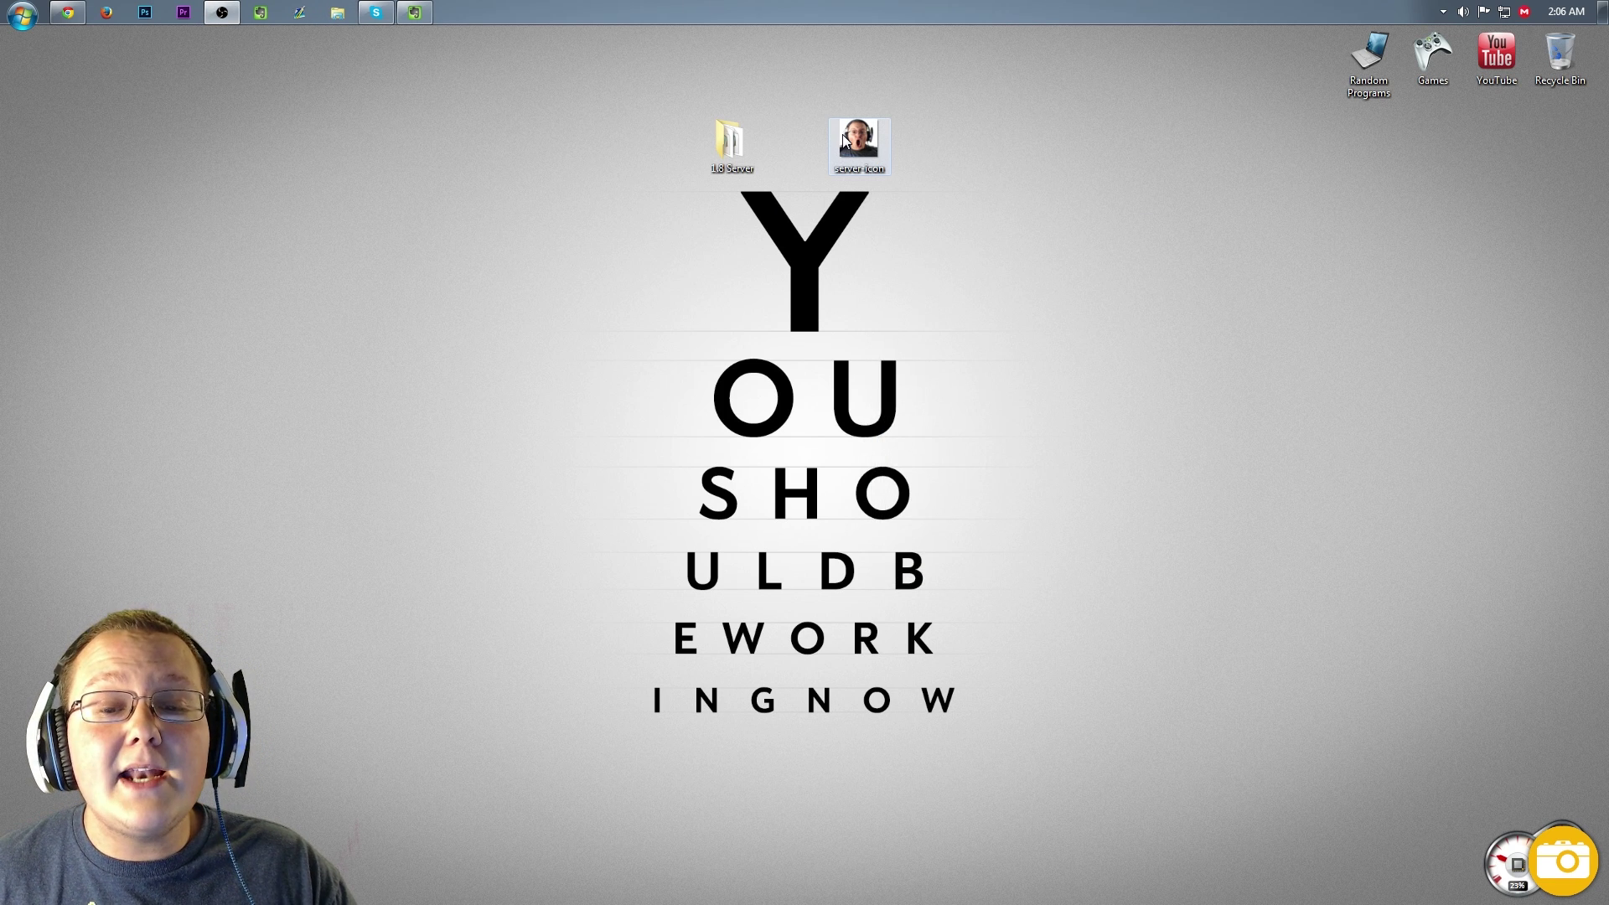
# Move server-icon.png into the 1.8 Server folder and keep its name as server-icon.
pyautogui.moveTo(858, 142)
pyautogui.mouseDown()
pyautogui.moveTo(720, 151)
pyautogui.moveTo(741, 152)
pyautogui.mouseUp()
pyautogui.doubleClick(742, 153)
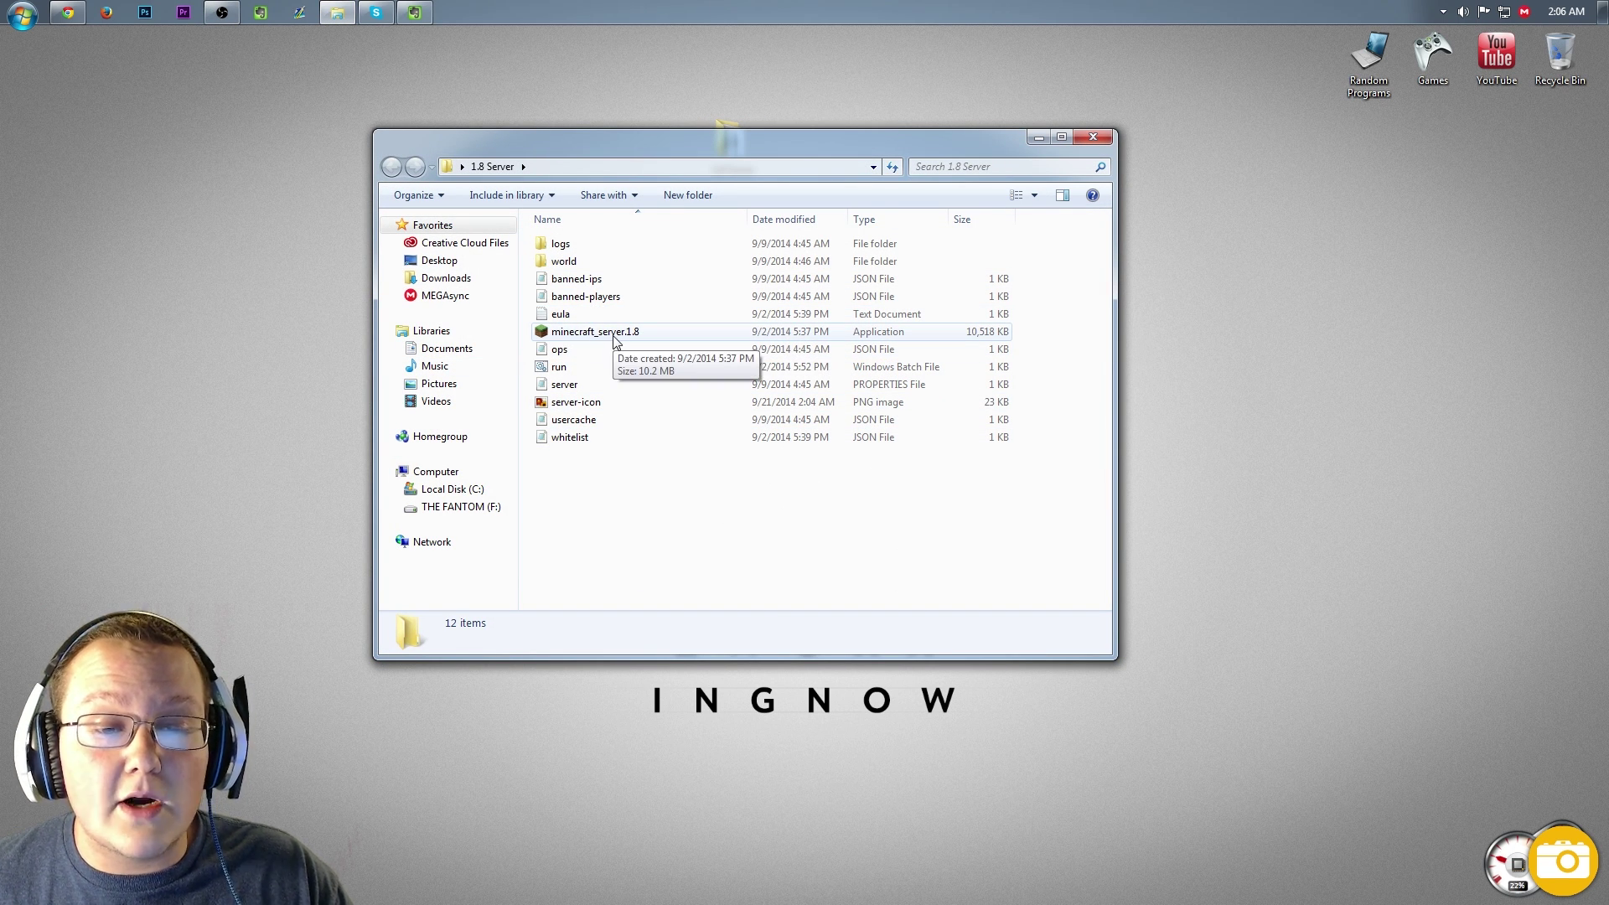
pyautogui.click(585, 403)
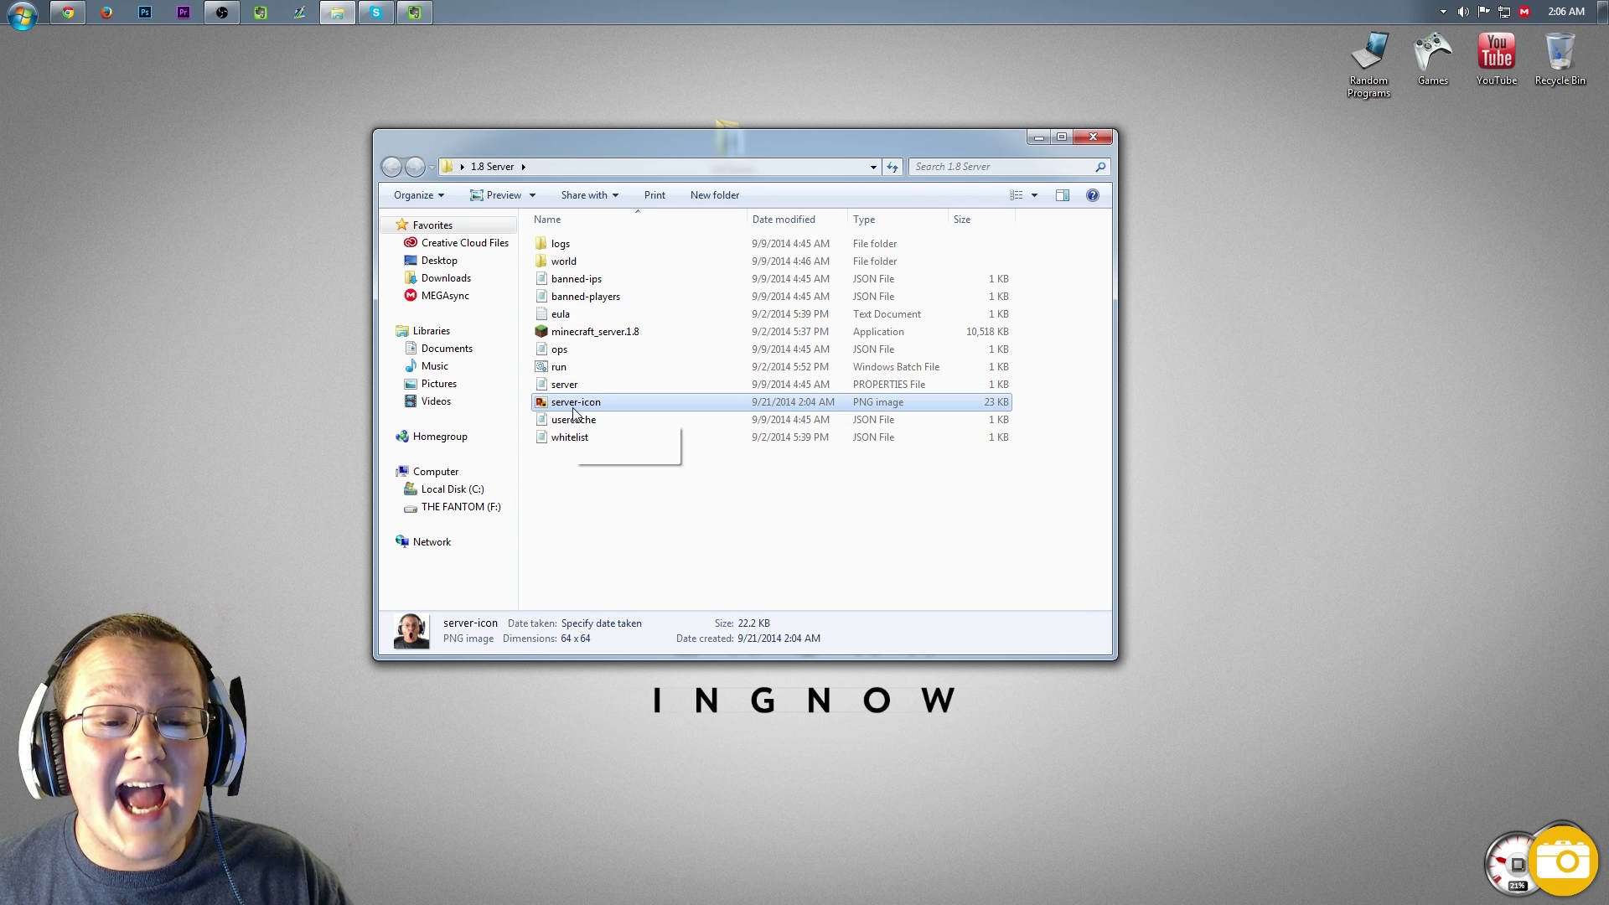
pyautogui.rightClick(573, 410)
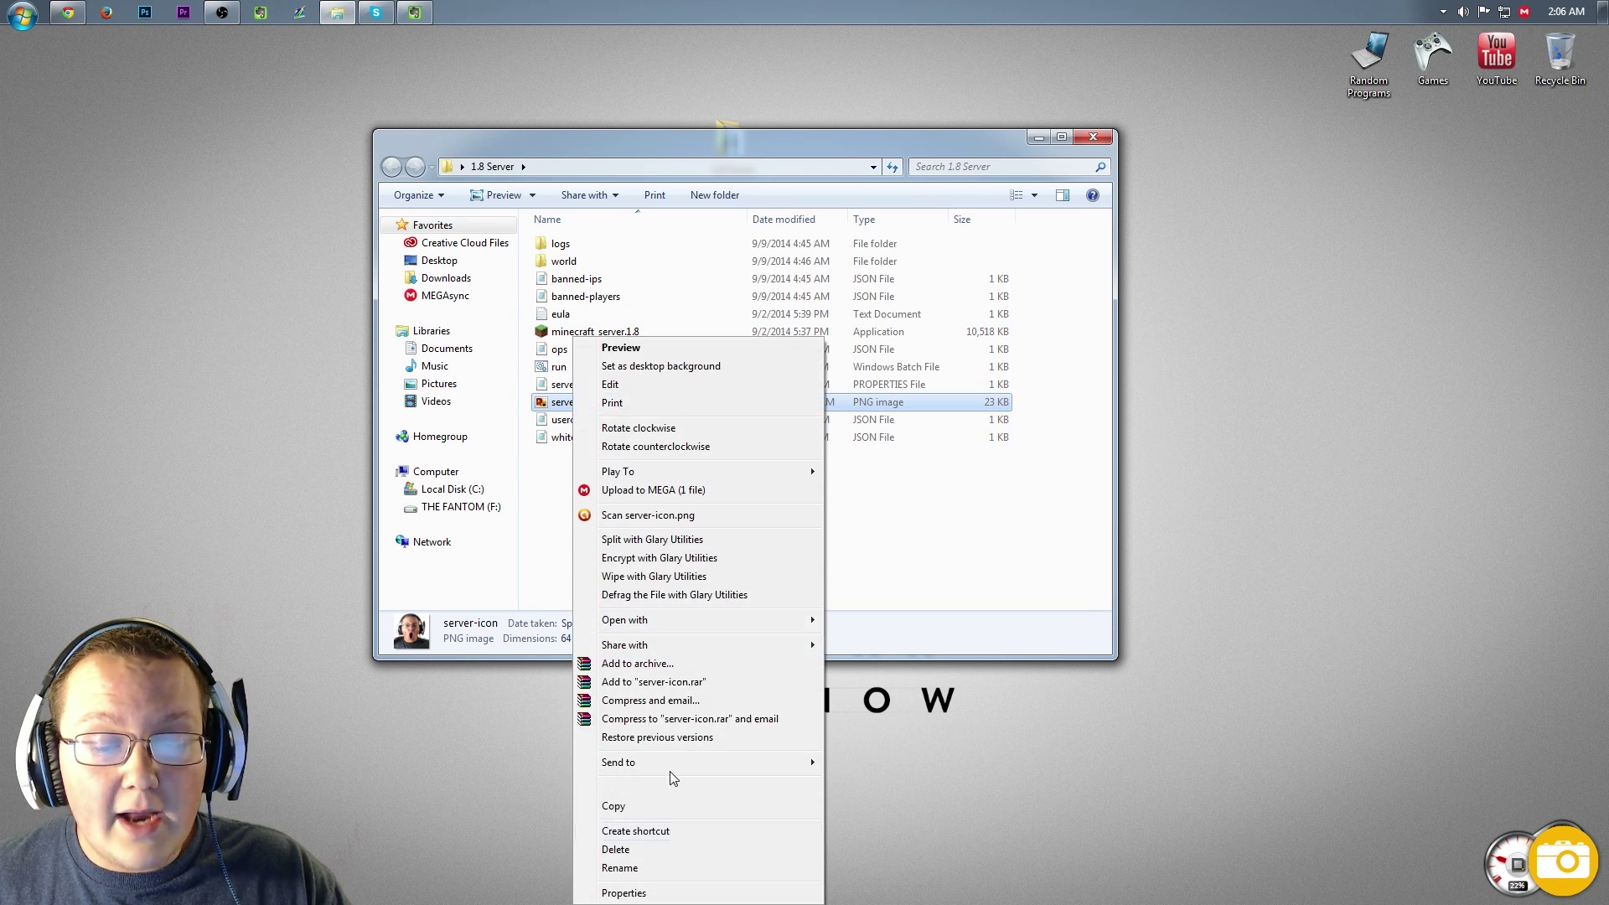
pyautogui.click(671, 868)
pyautogui.write('server-icon')
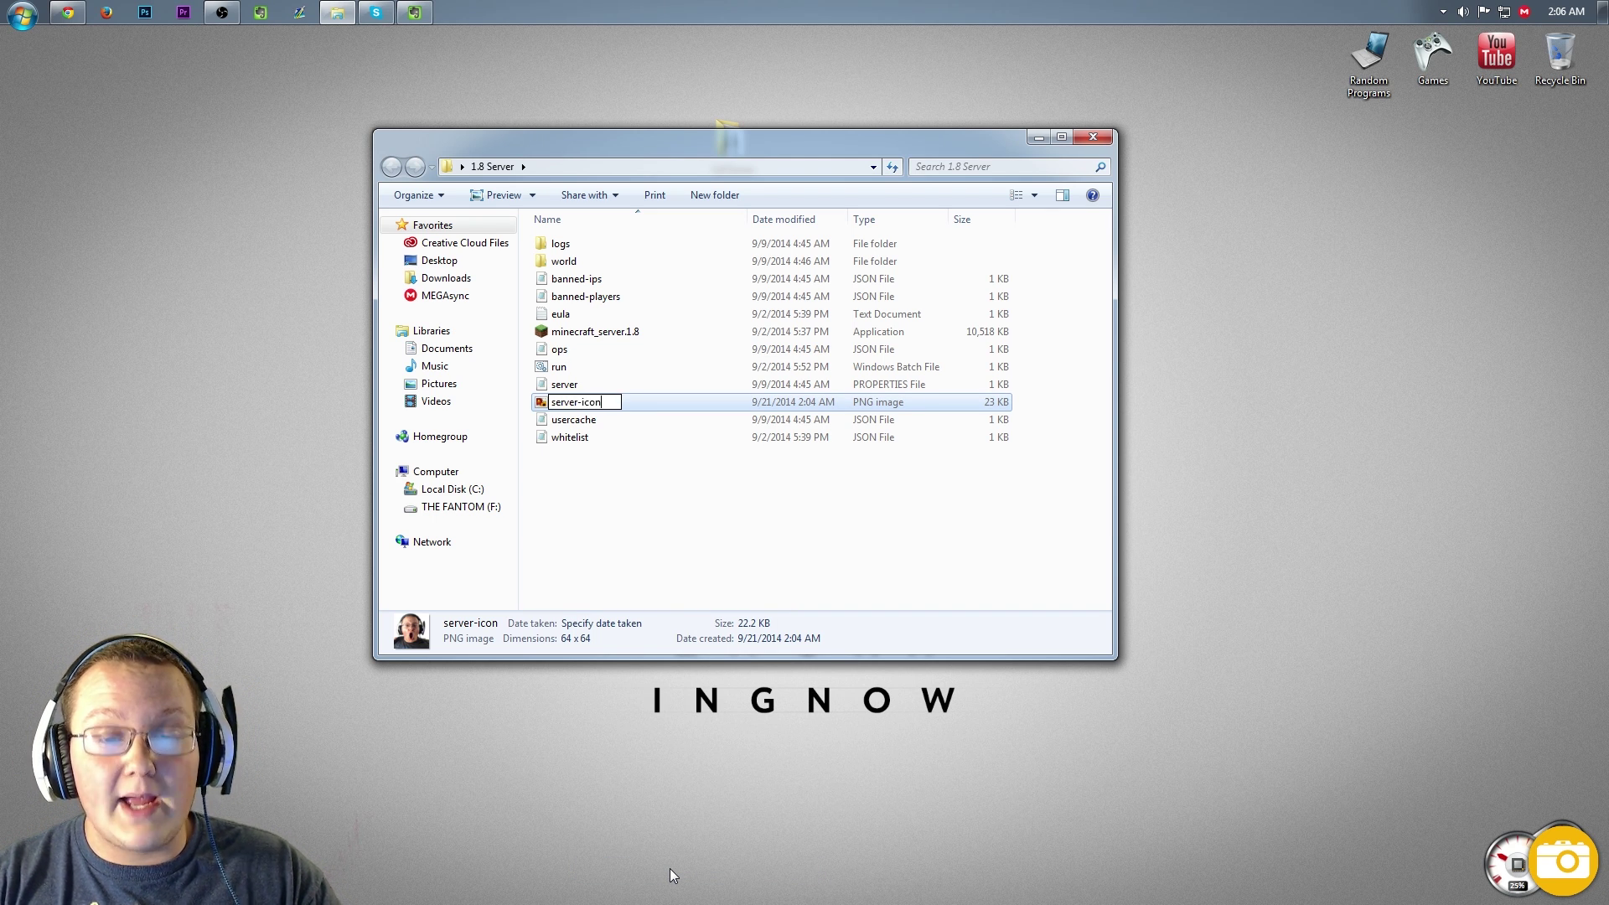
pyautogui.press('Return')
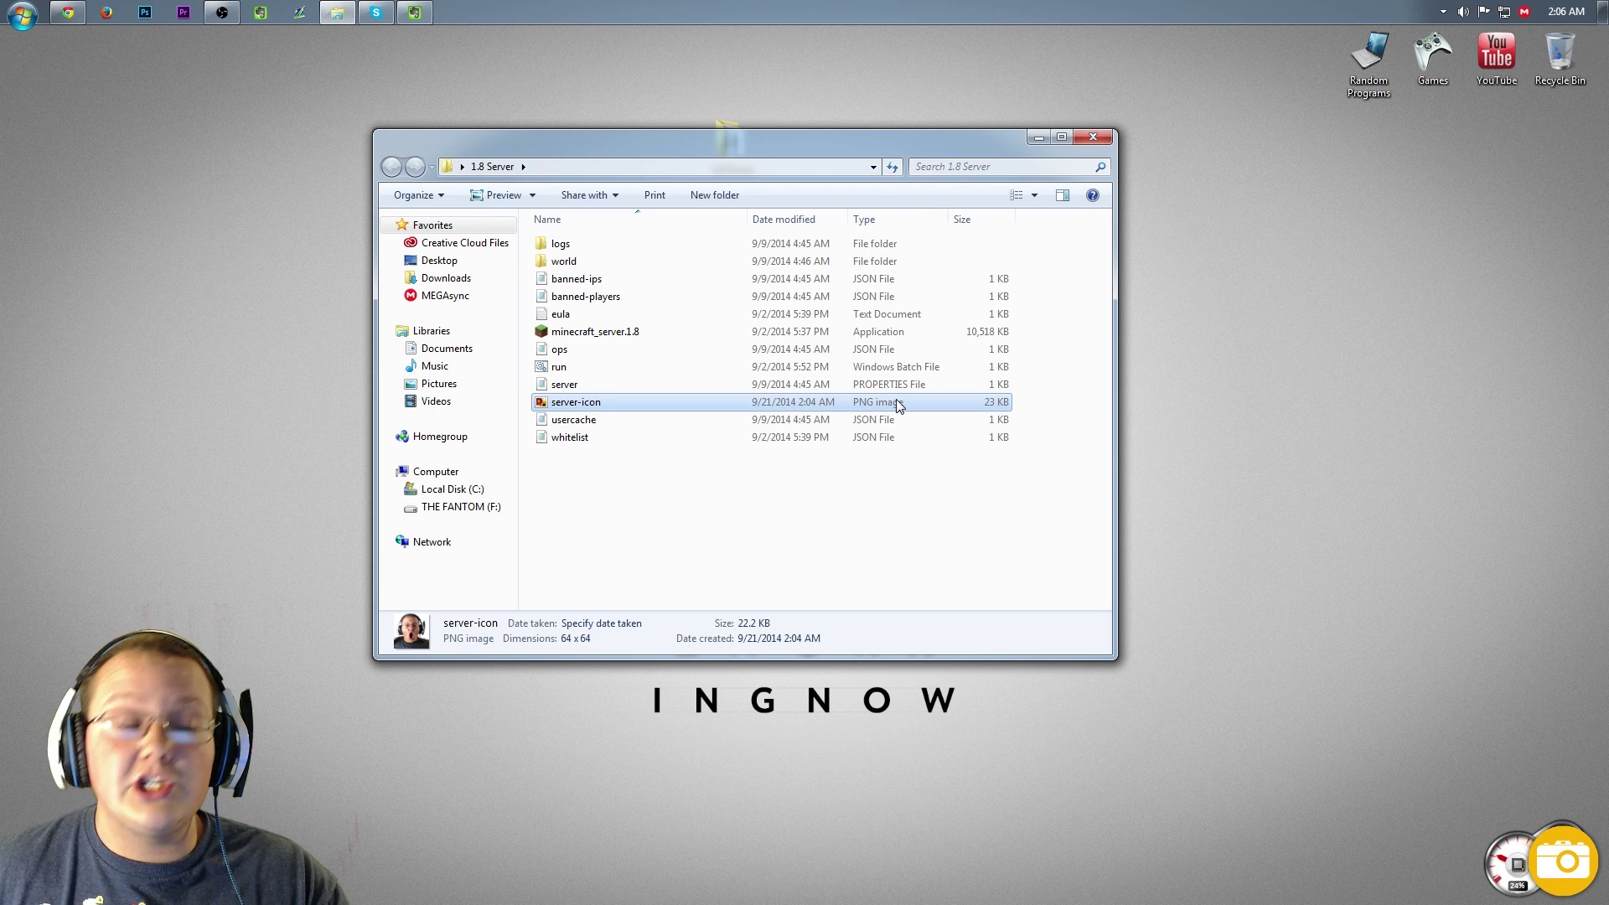
# Launch the minecraft_server.1.8 application from the server folder.
pyautogui.doubleClick(631, 340)
# Allow the server to run, park its stats window top-left, and bring Minecraft forward.
pyautogui.click(880, 486)
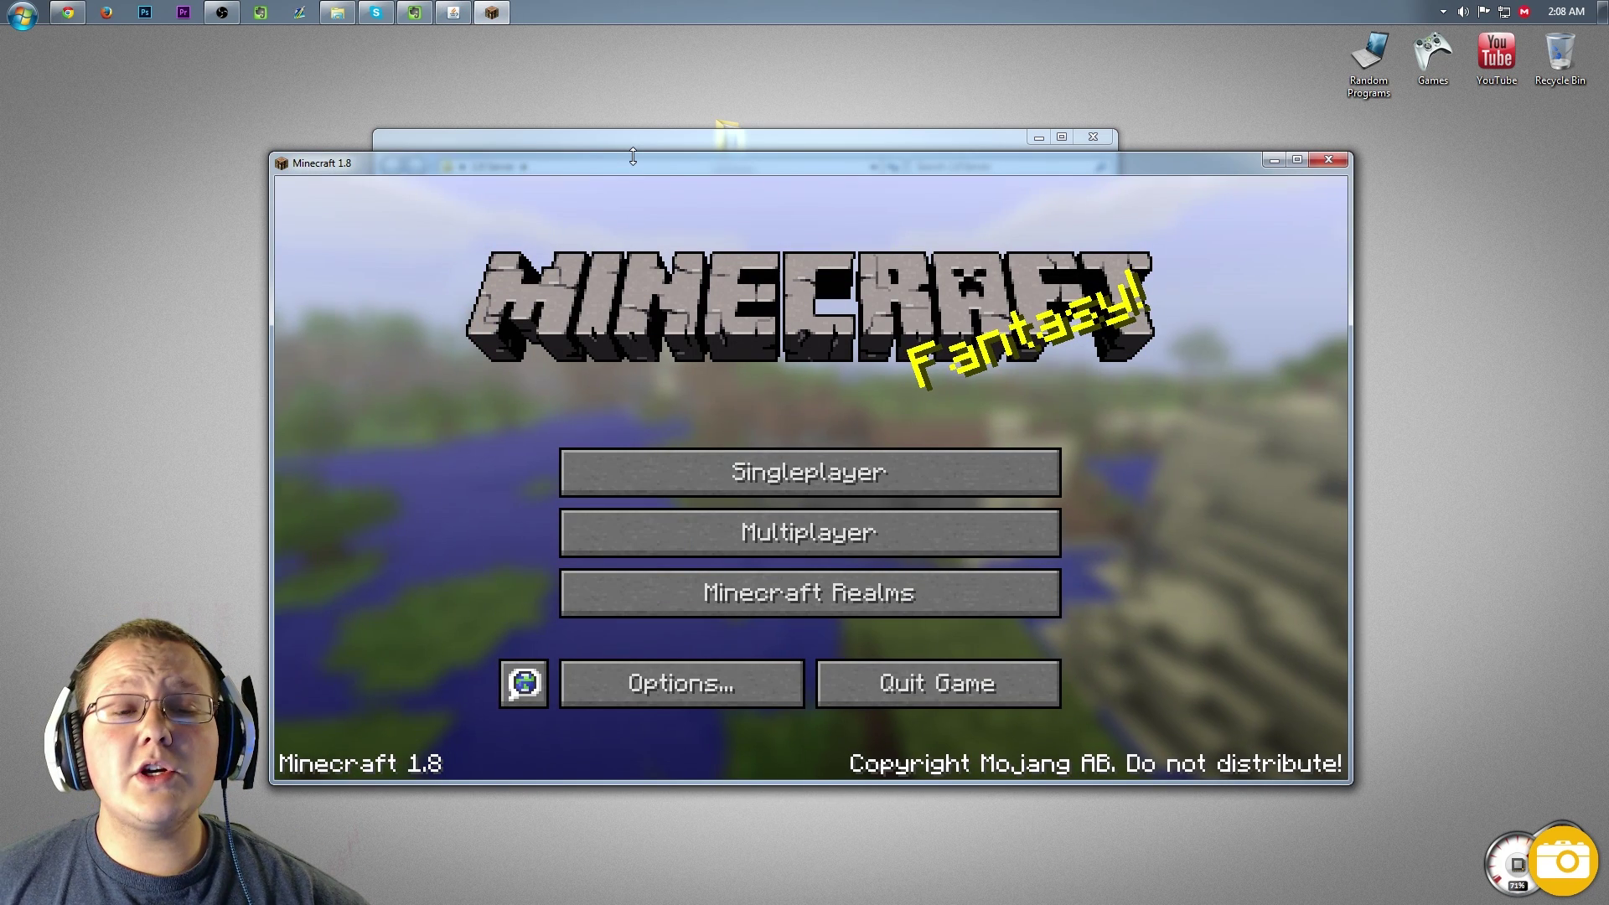
pyautogui.click(456, 17)
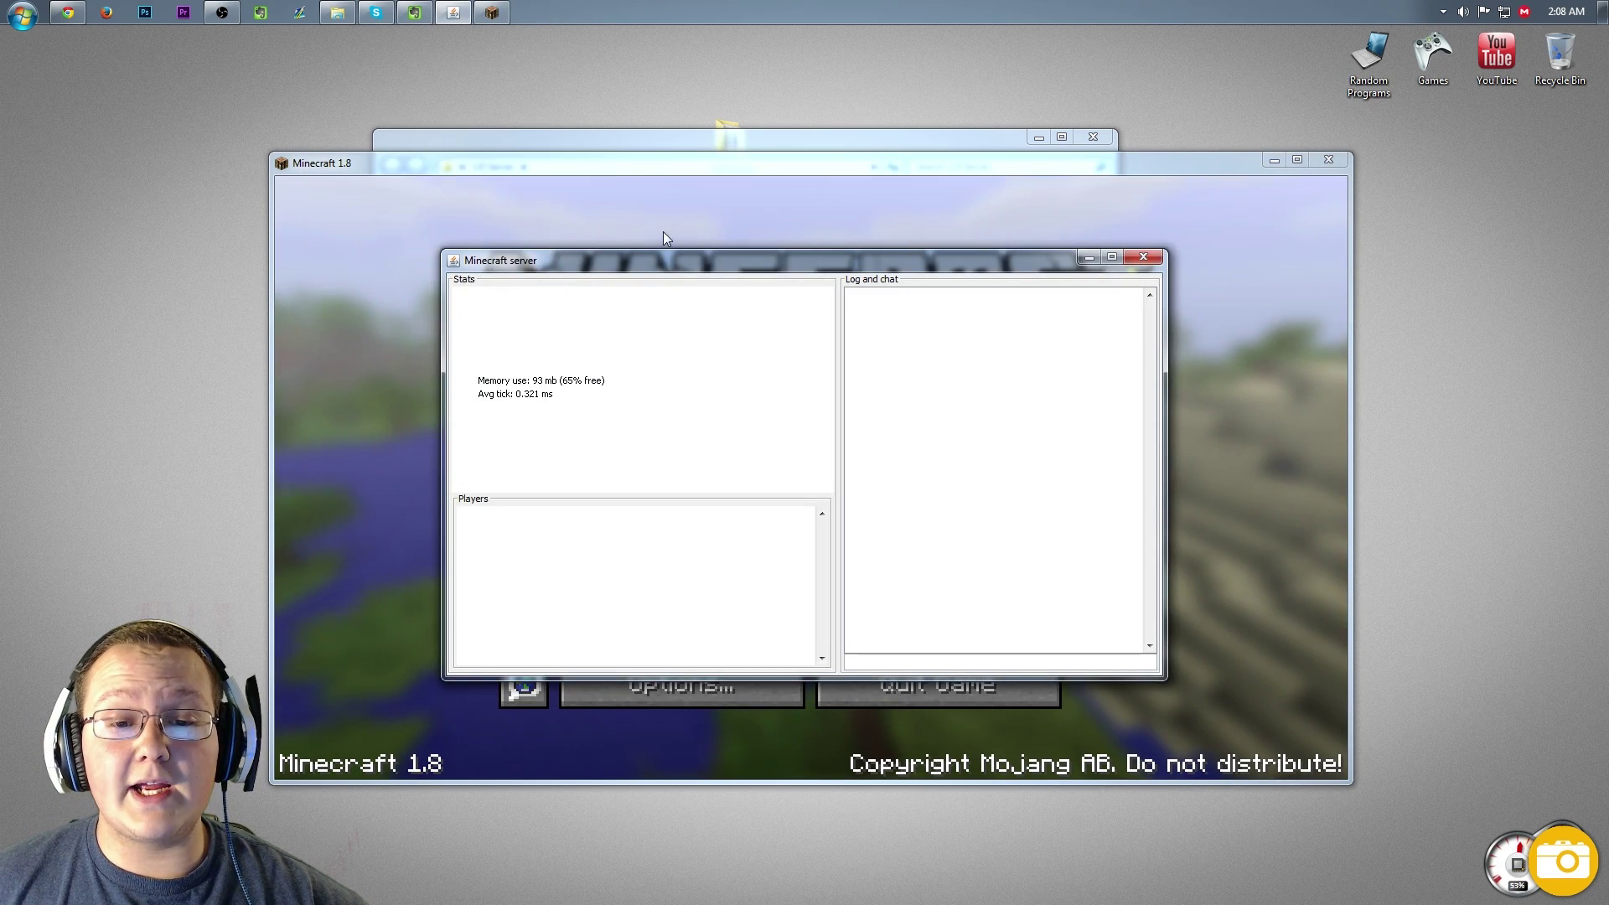
pyautogui.moveTo(666, 252)
pyautogui.mouseDown()
pyautogui.moveTo(556, 243)
pyautogui.moveTo(255, 84)
pyautogui.moveTo(236, 42)
pyautogui.mouseUp()
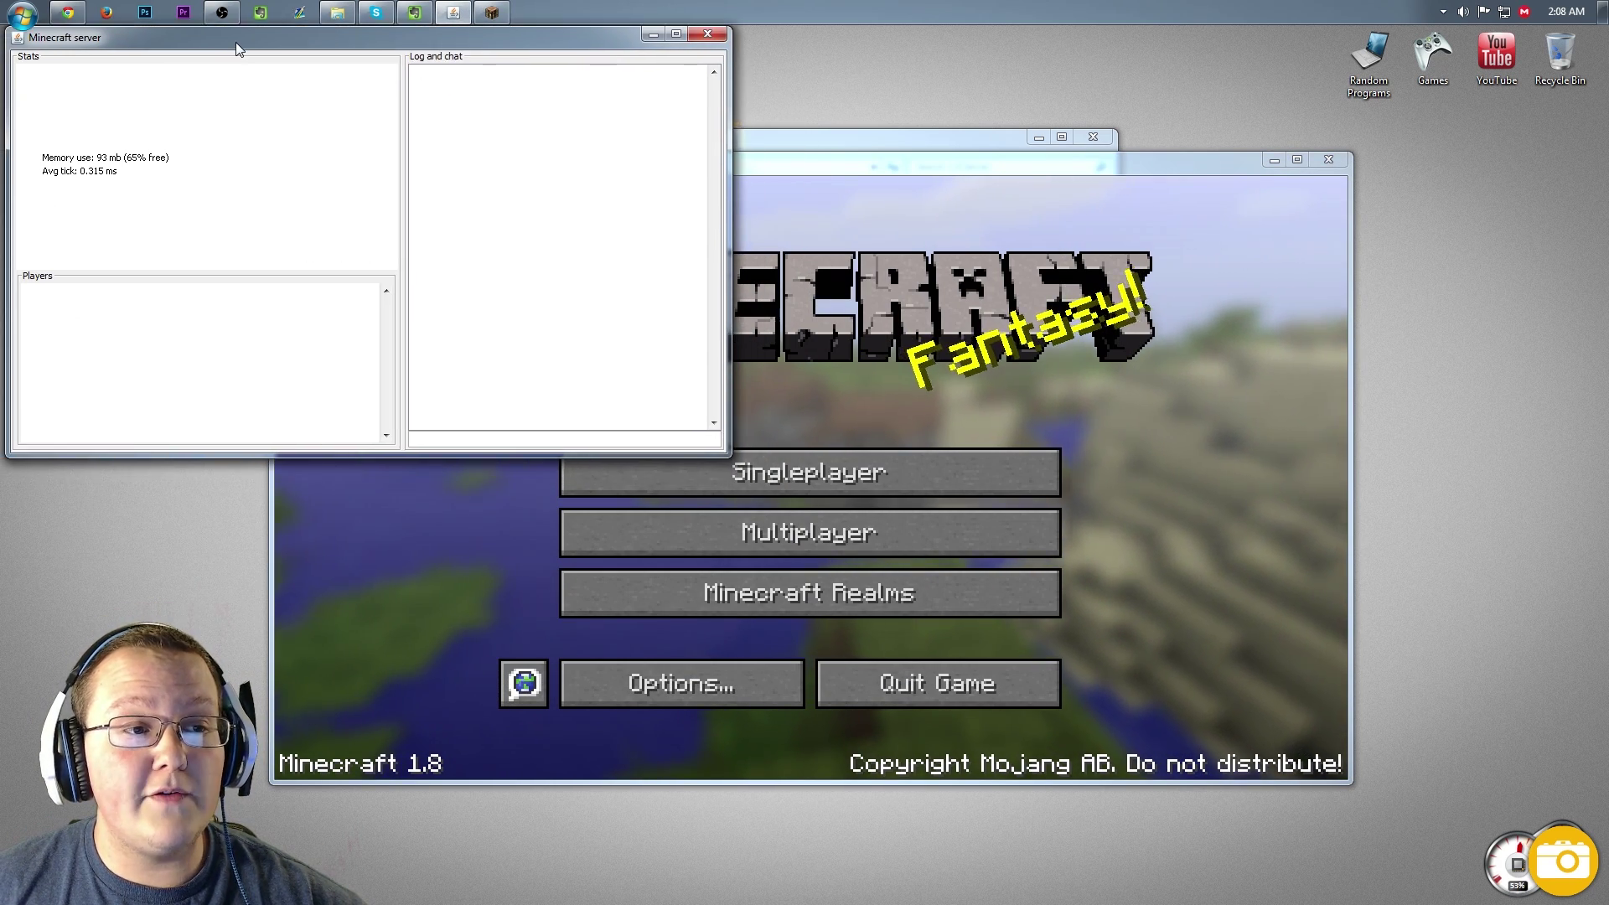
pyautogui.click(799, 457)
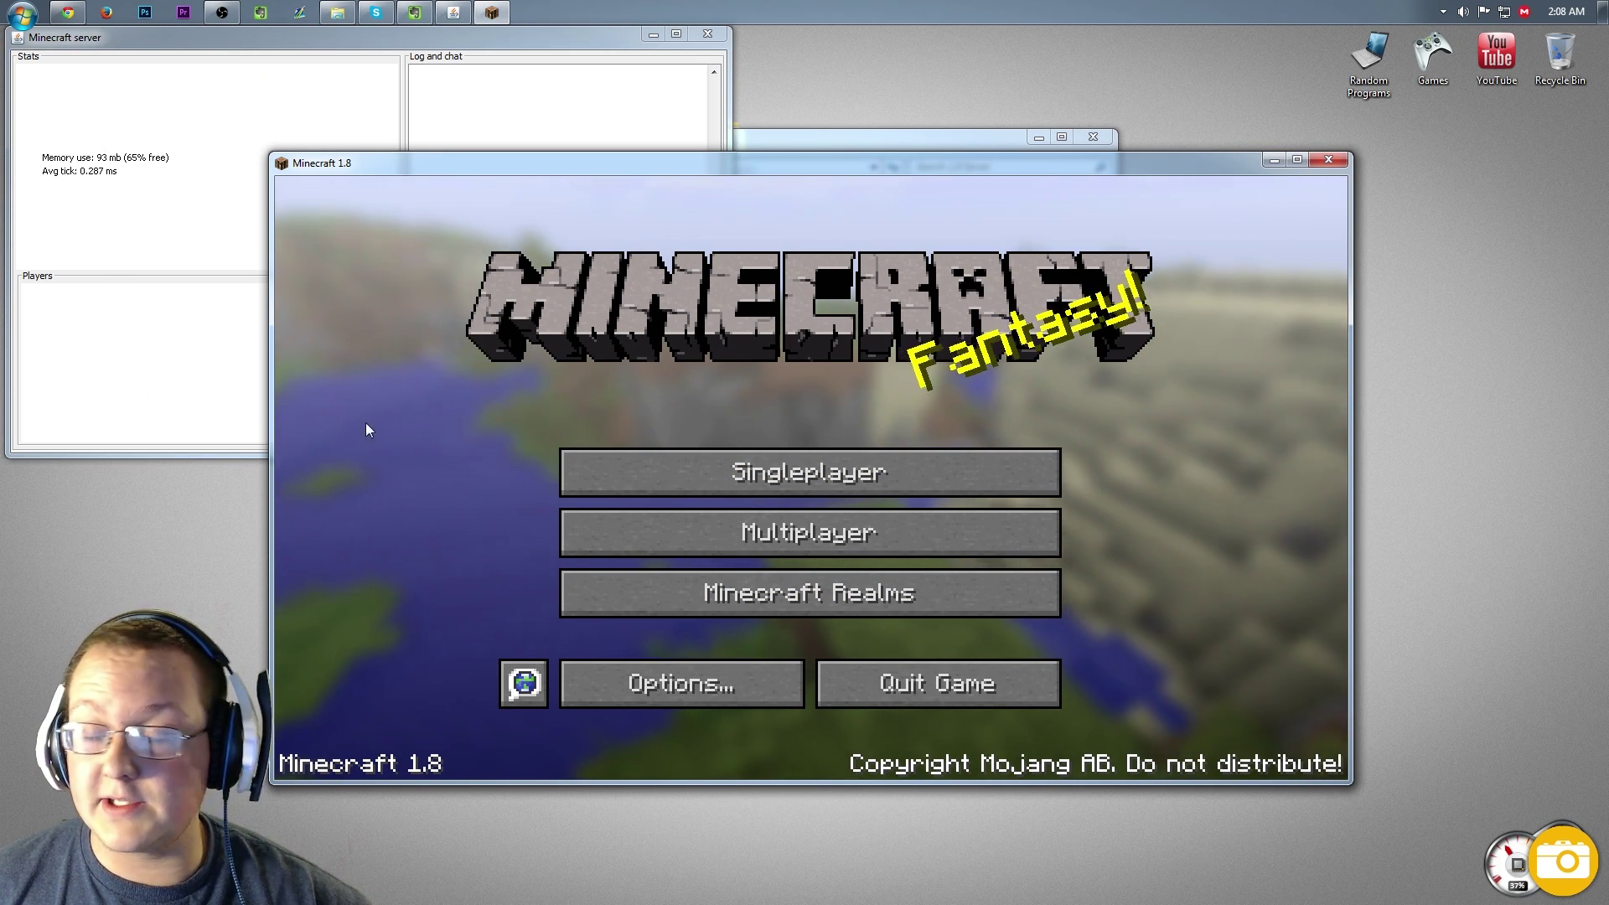
# Add a server at address 192.168.1.4 to the multiplayer list and save the entry.
pyautogui.click(768, 536)
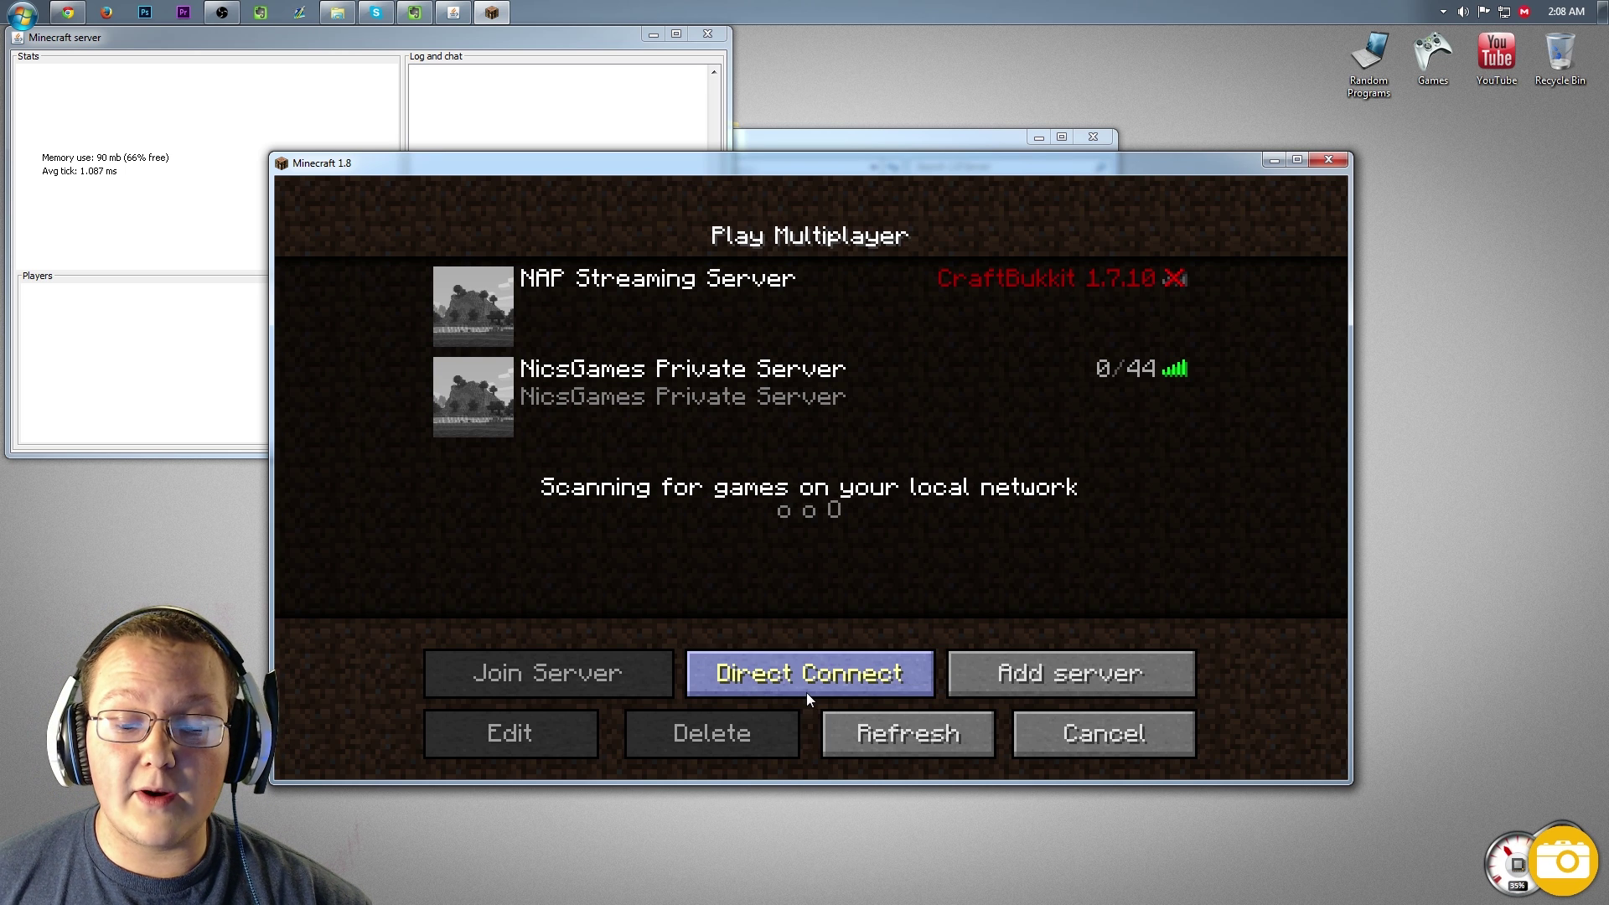
pyautogui.click(1026, 670)
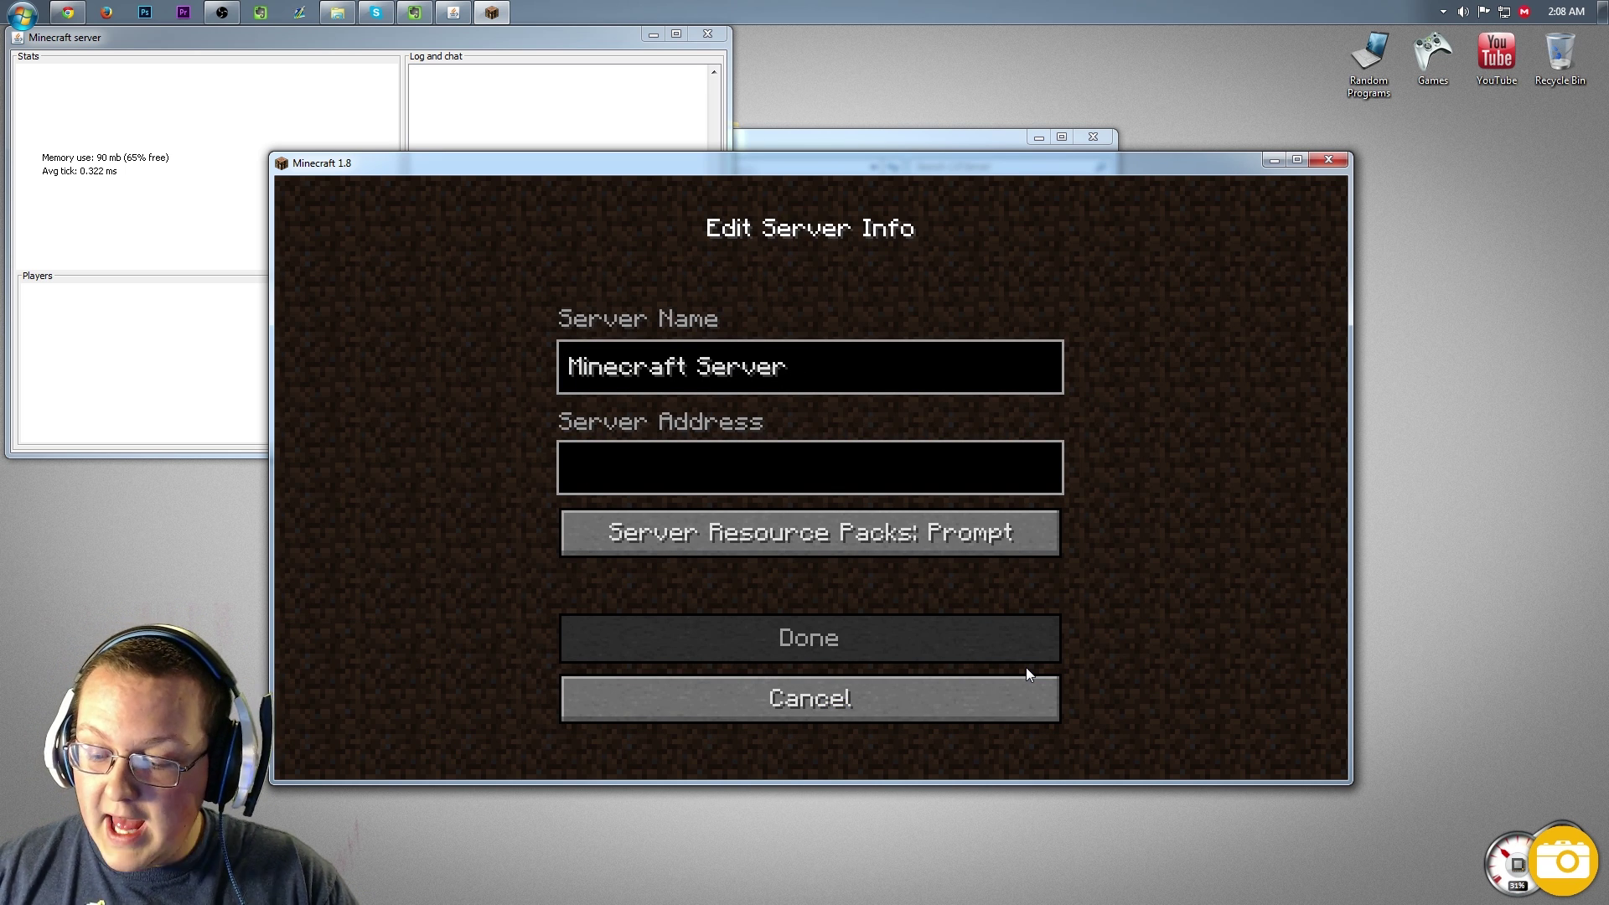
pyautogui.write('1')
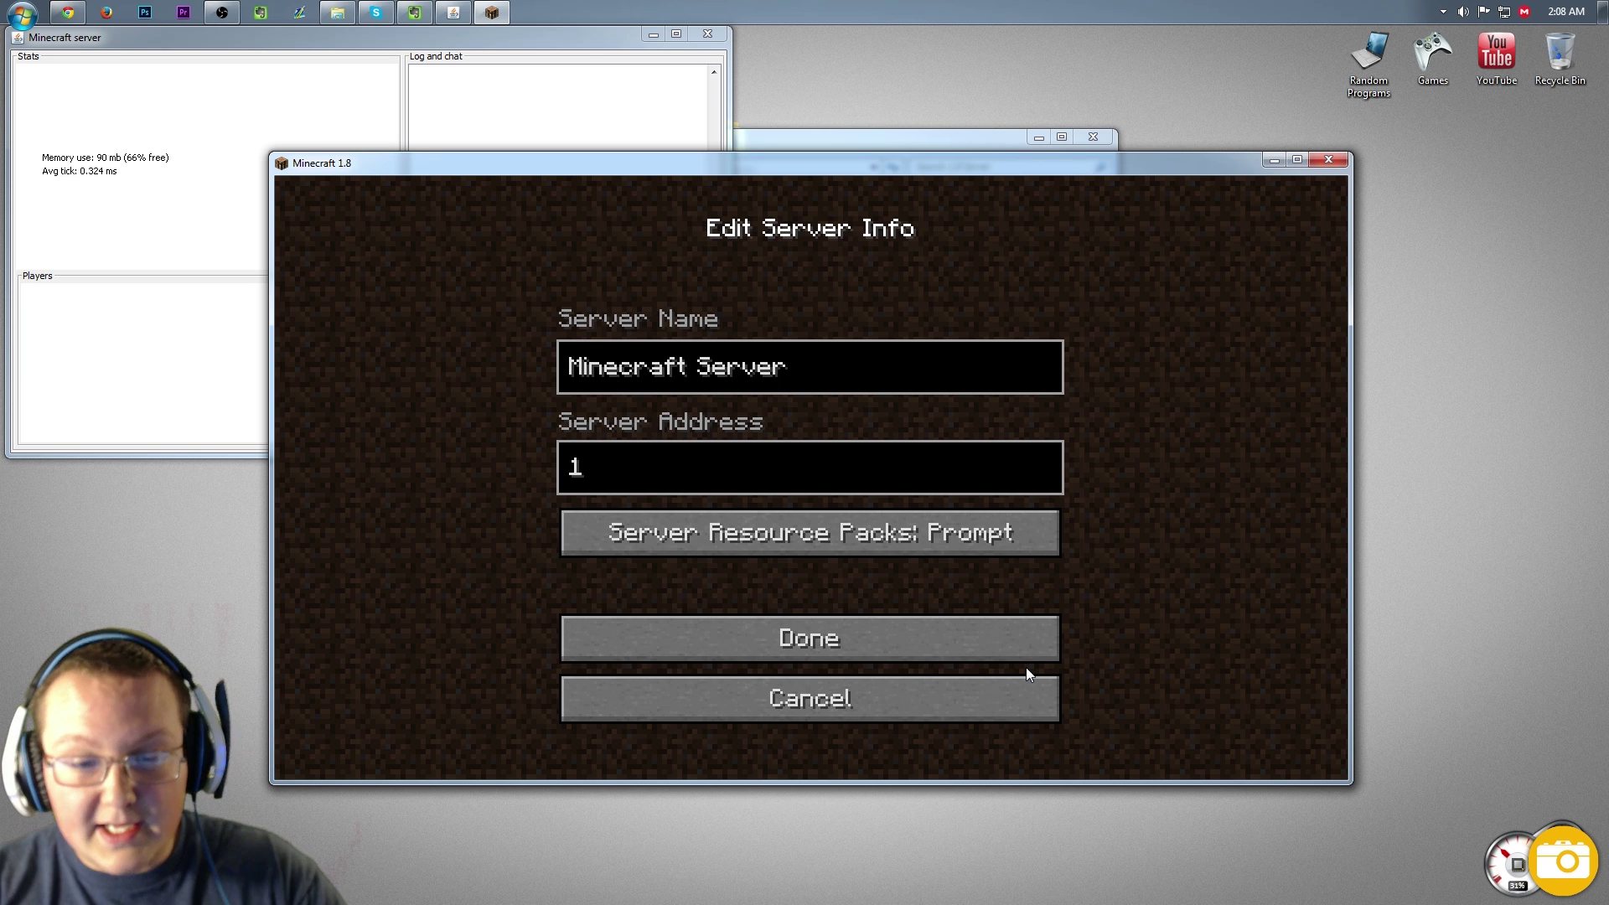
pyautogui.write('92.1')
pyautogui.press('BackSpace')
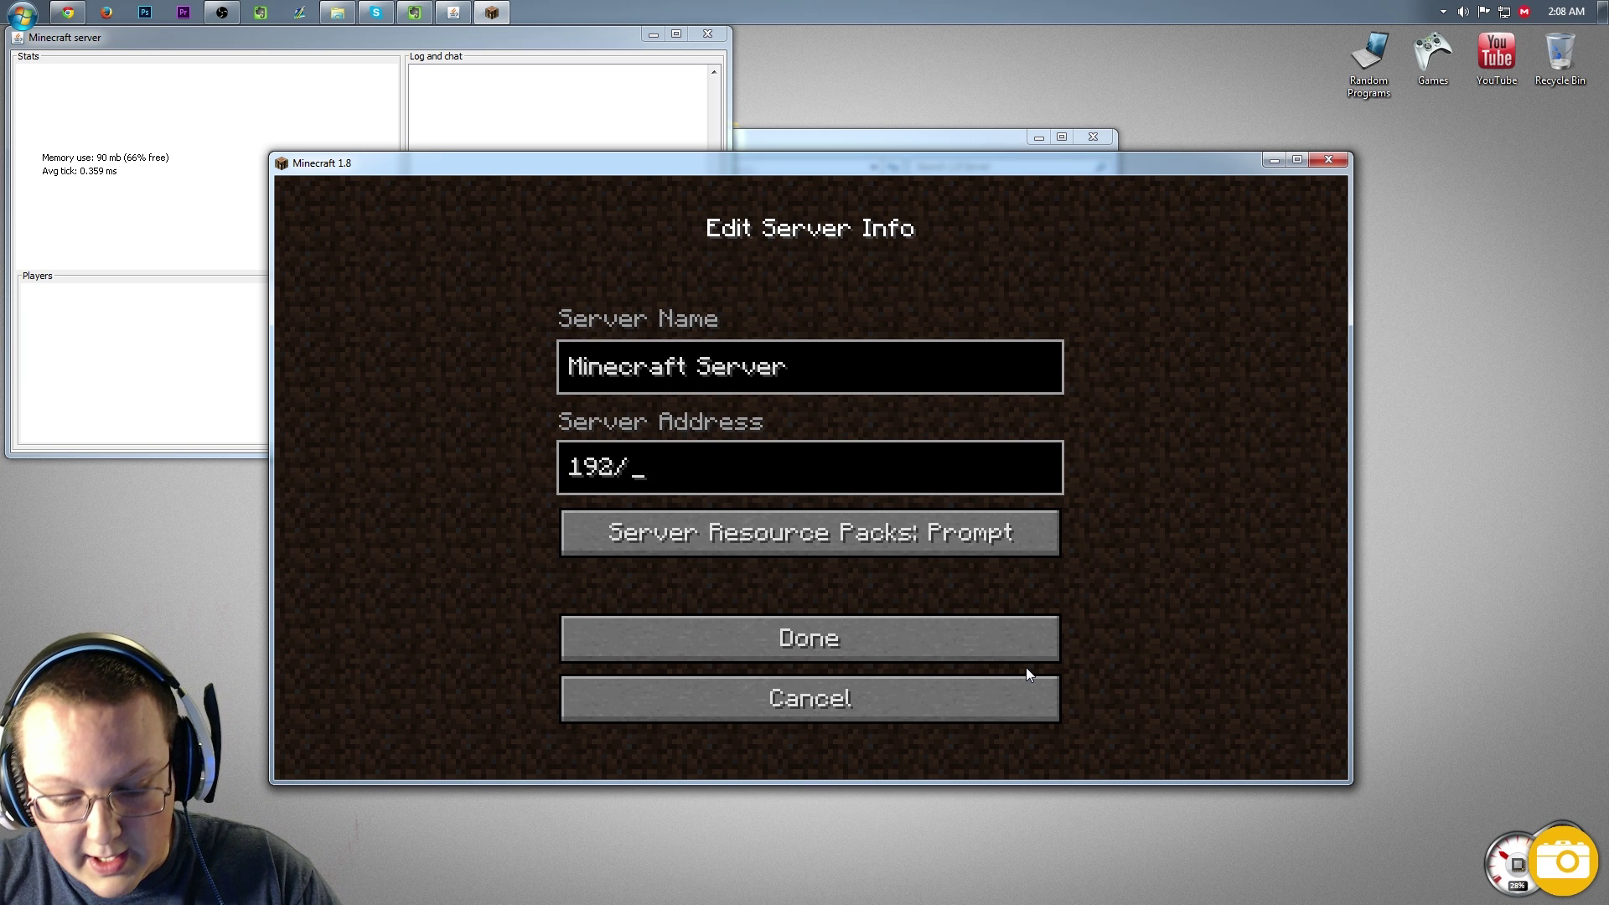
pyautogui.press('BackSpace')
pyautogui.write('.1')
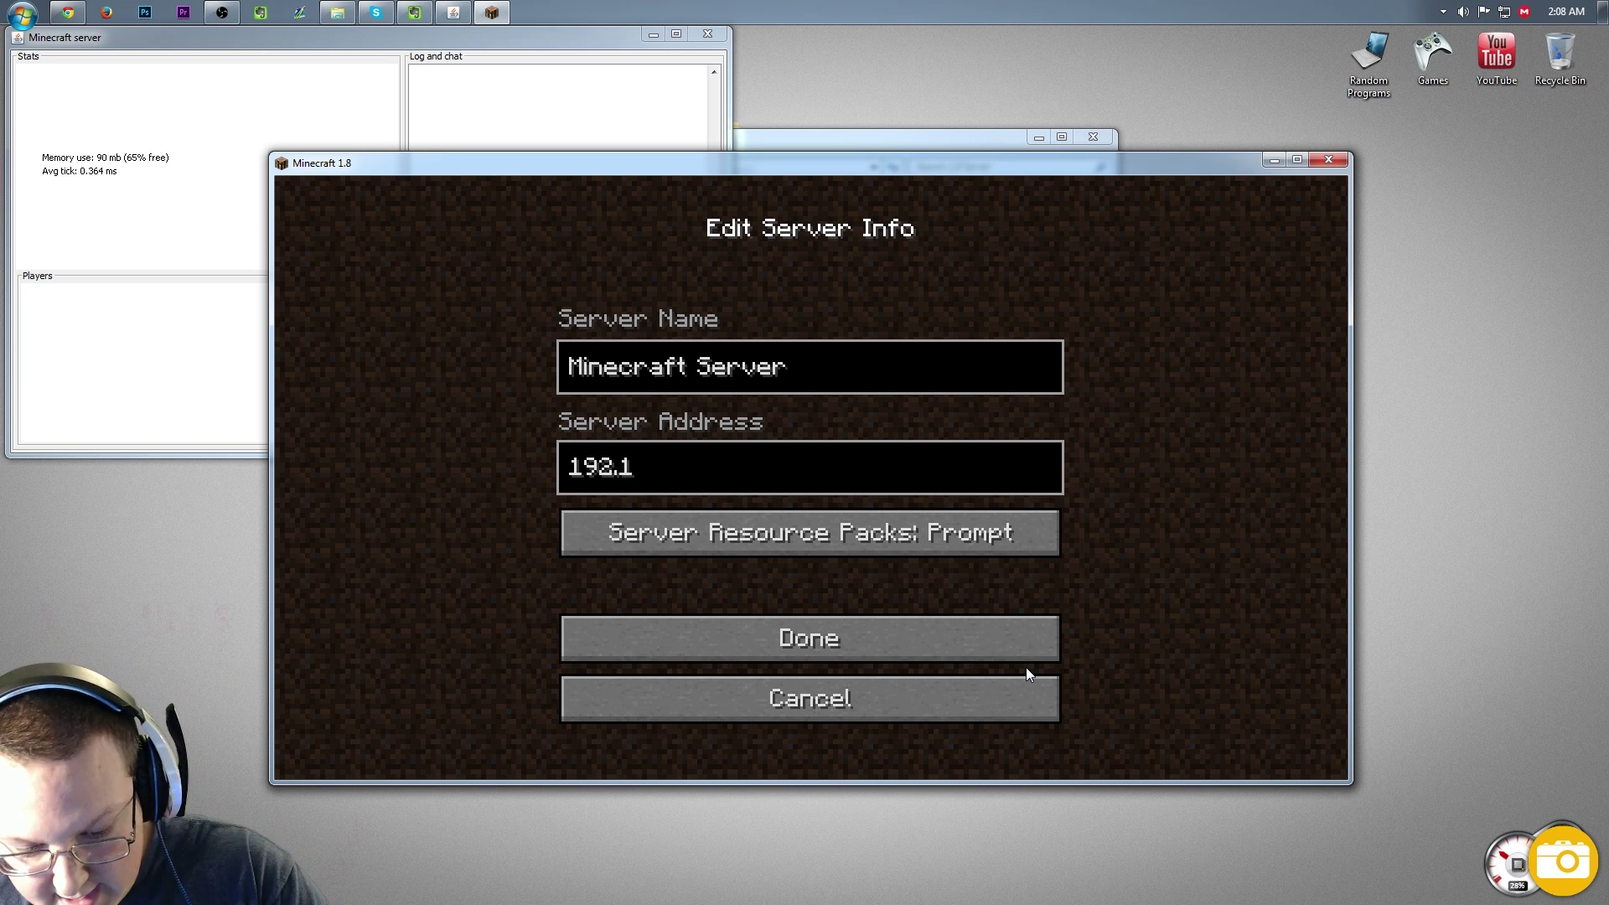
pyautogui.write('68.')
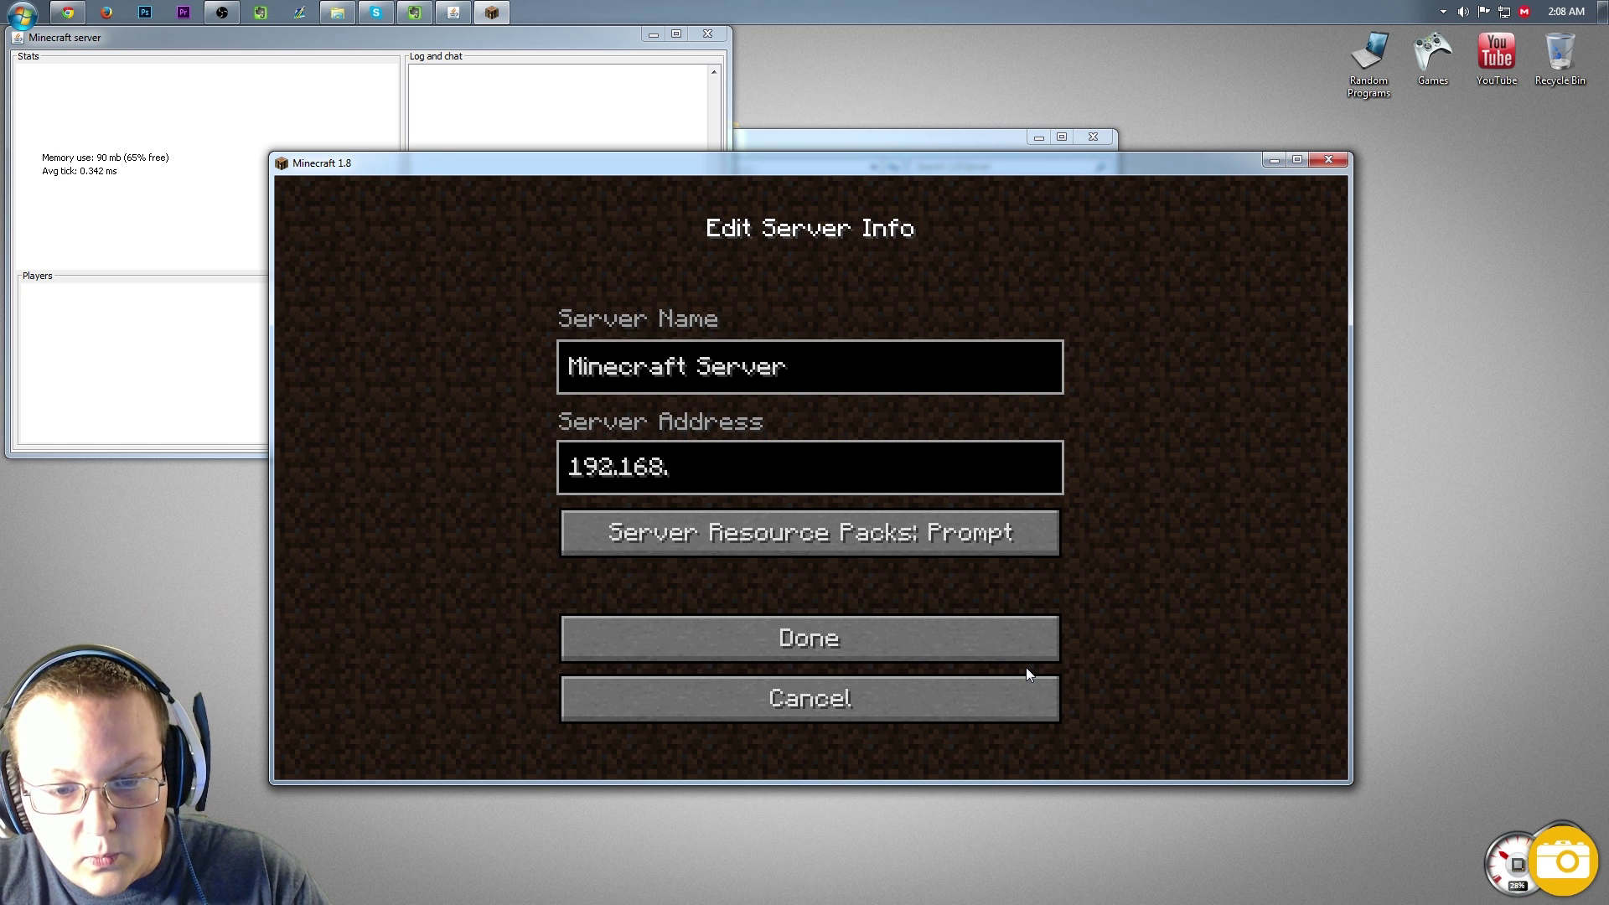
pyautogui.write('1.4')
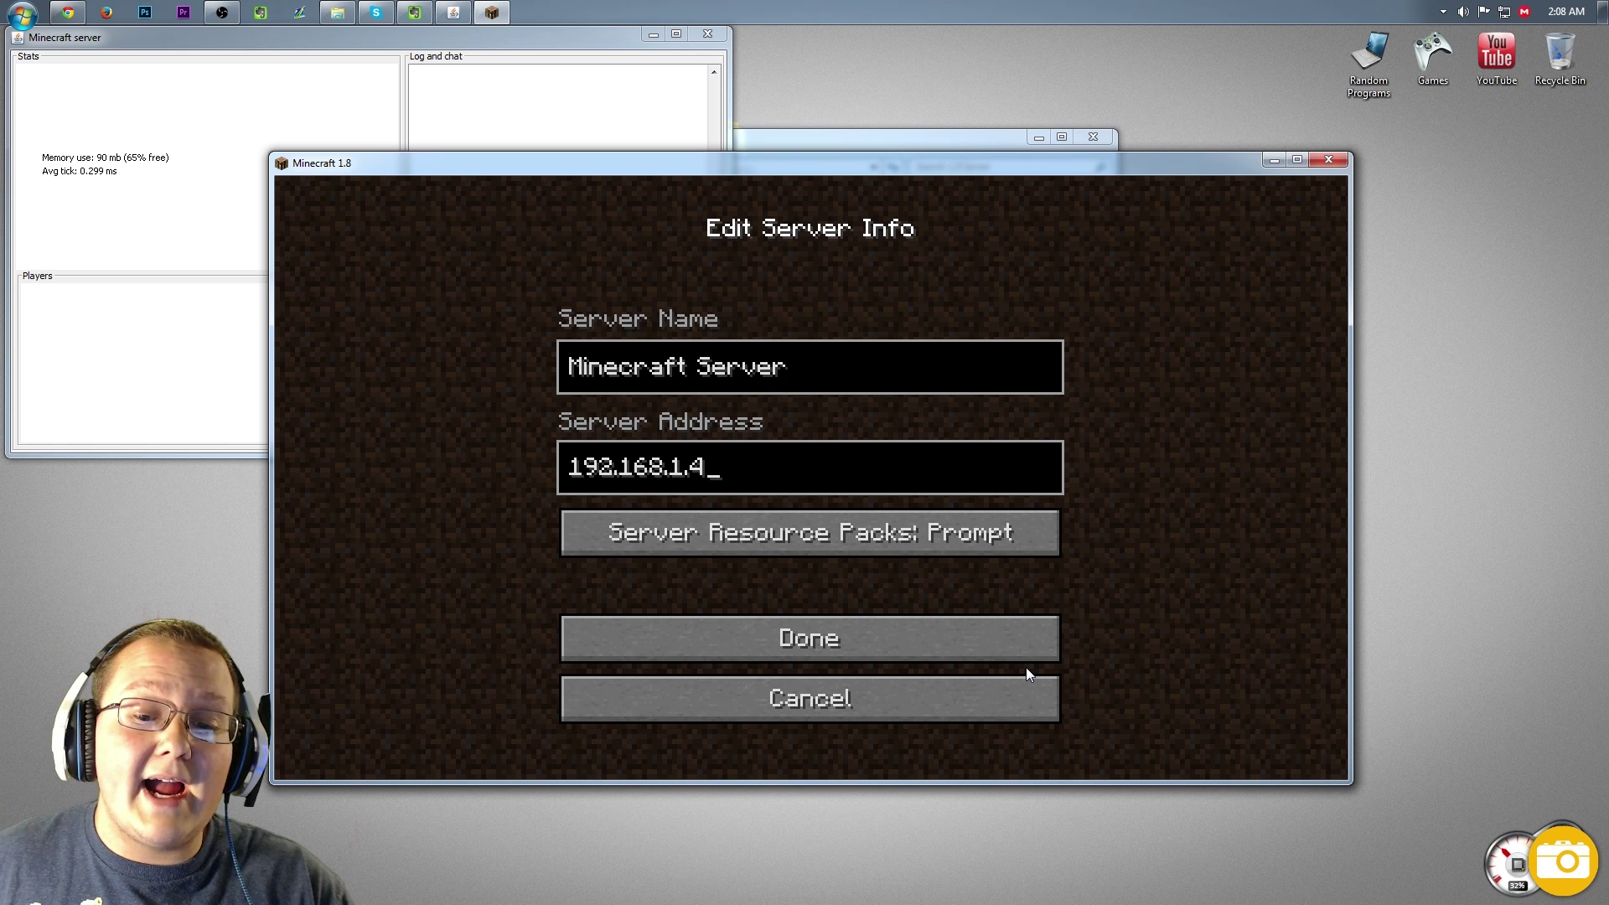
pyautogui.click(825, 635)
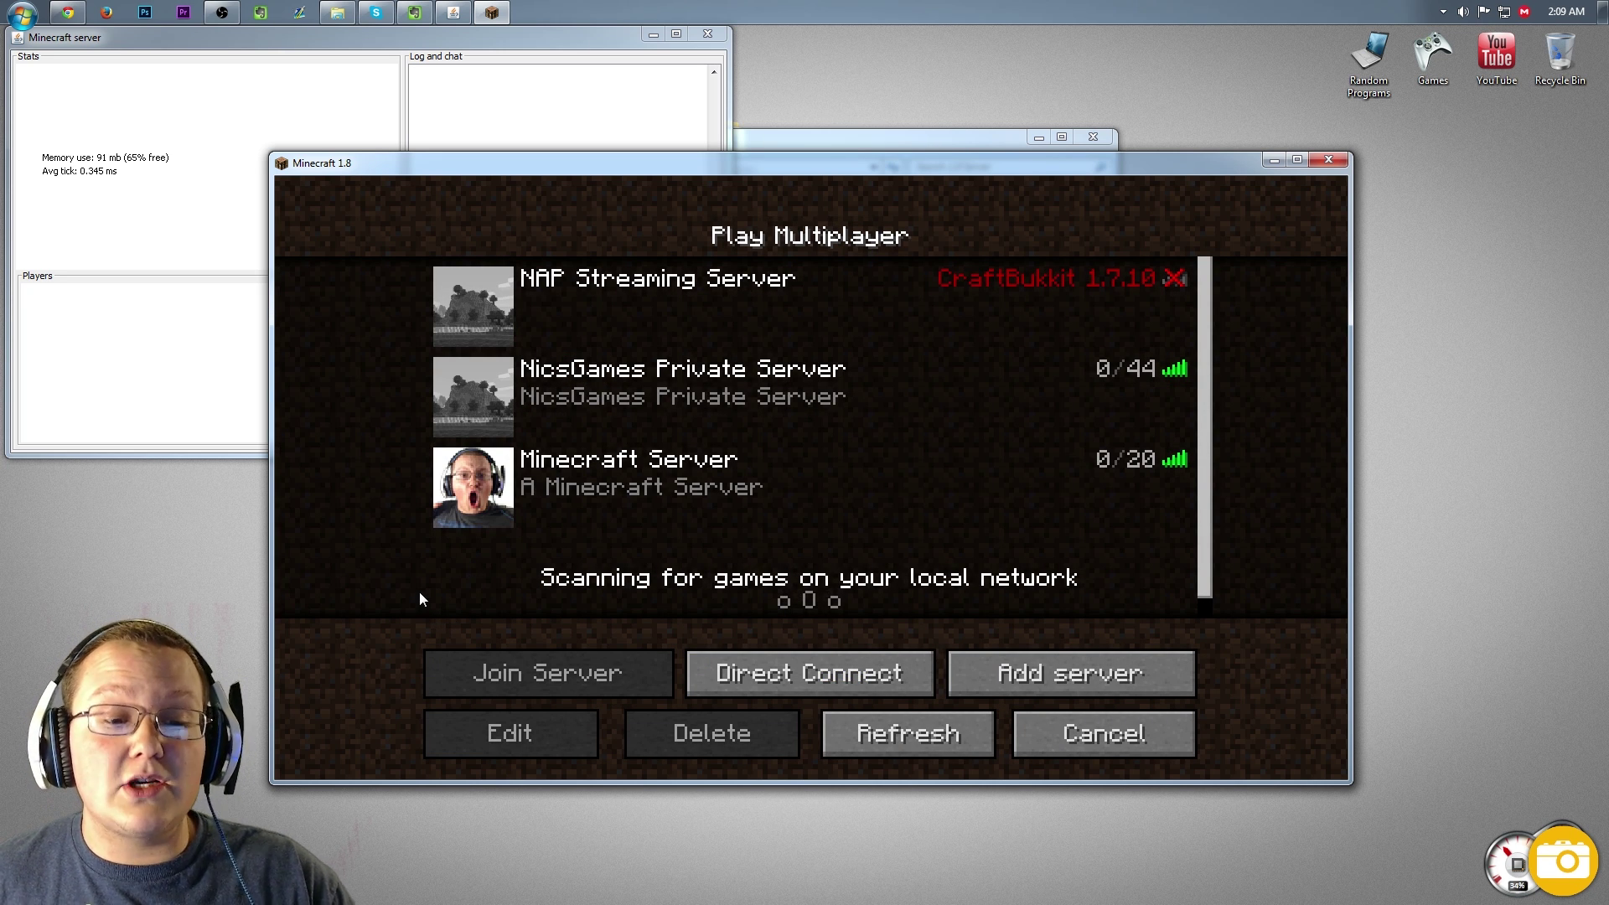
pyautogui.click(851, 140)
pyautogui.doubleClick(580, 405)
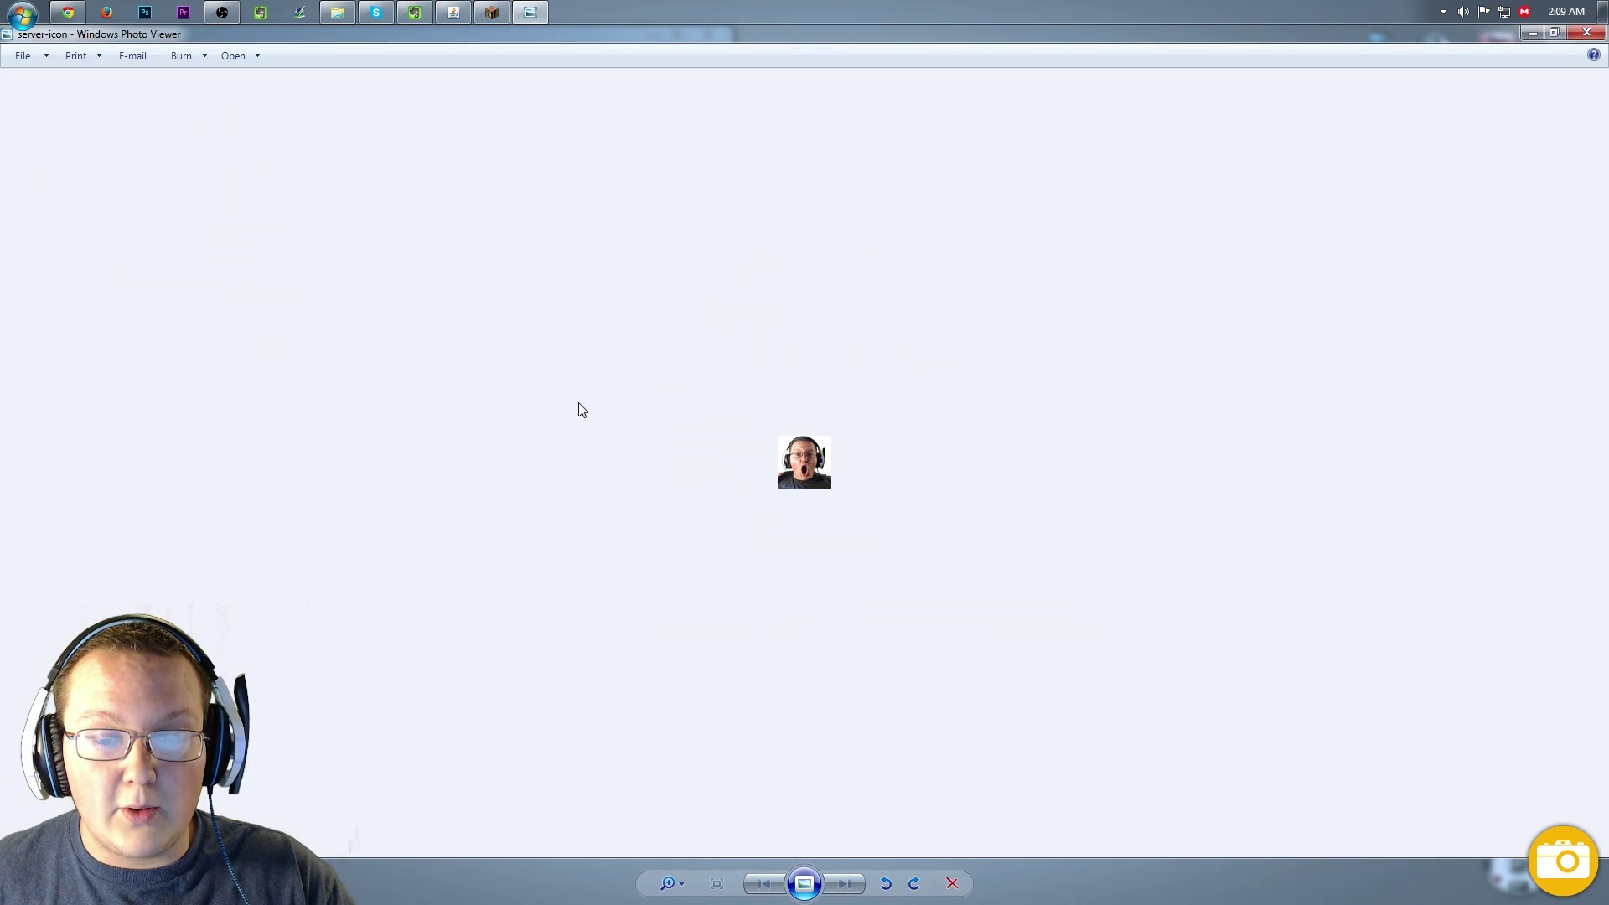
pyautogui.scroll(1, 580, 410)
pyautogui.scroll(2, 582, 410)
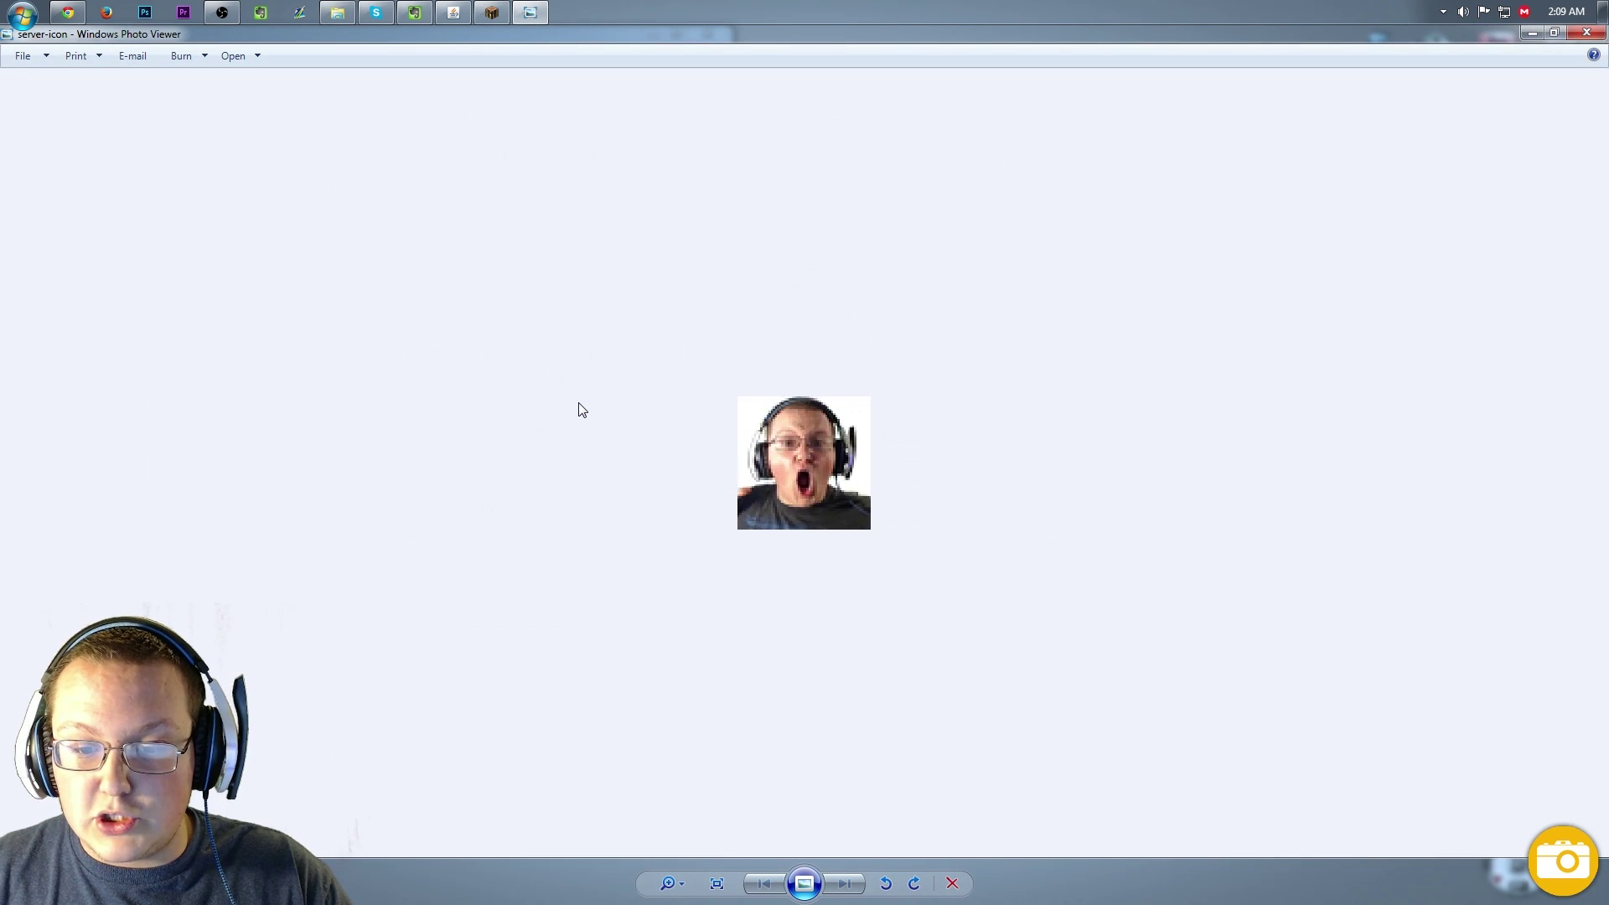
pyautogui.scroll(2, 580, 410)
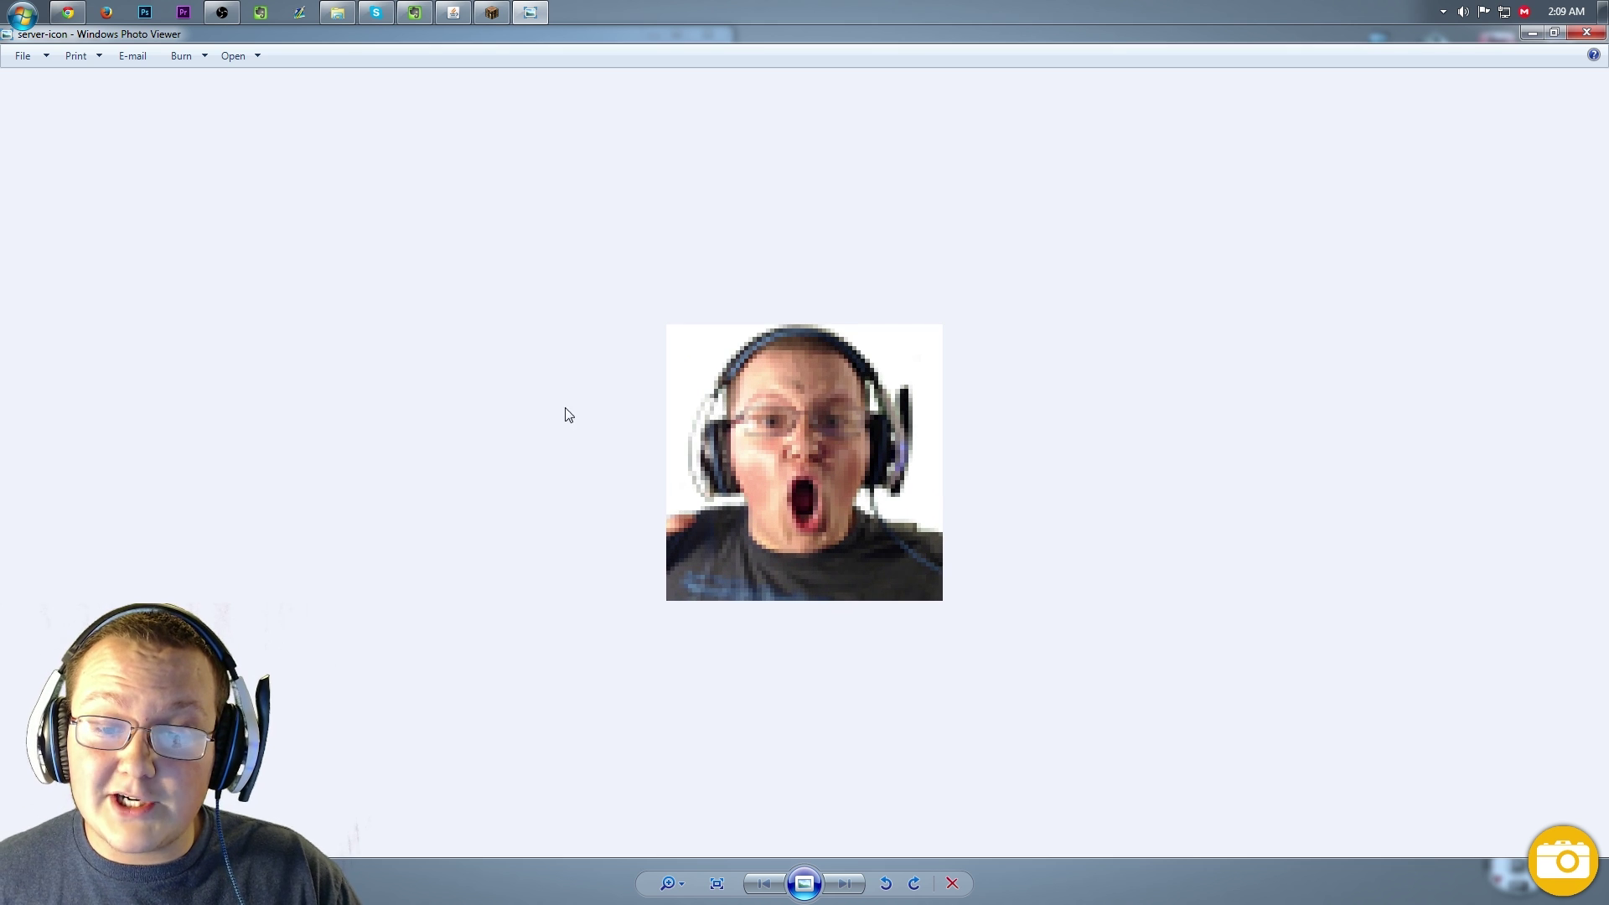
pyautogui.click(1581, 34)
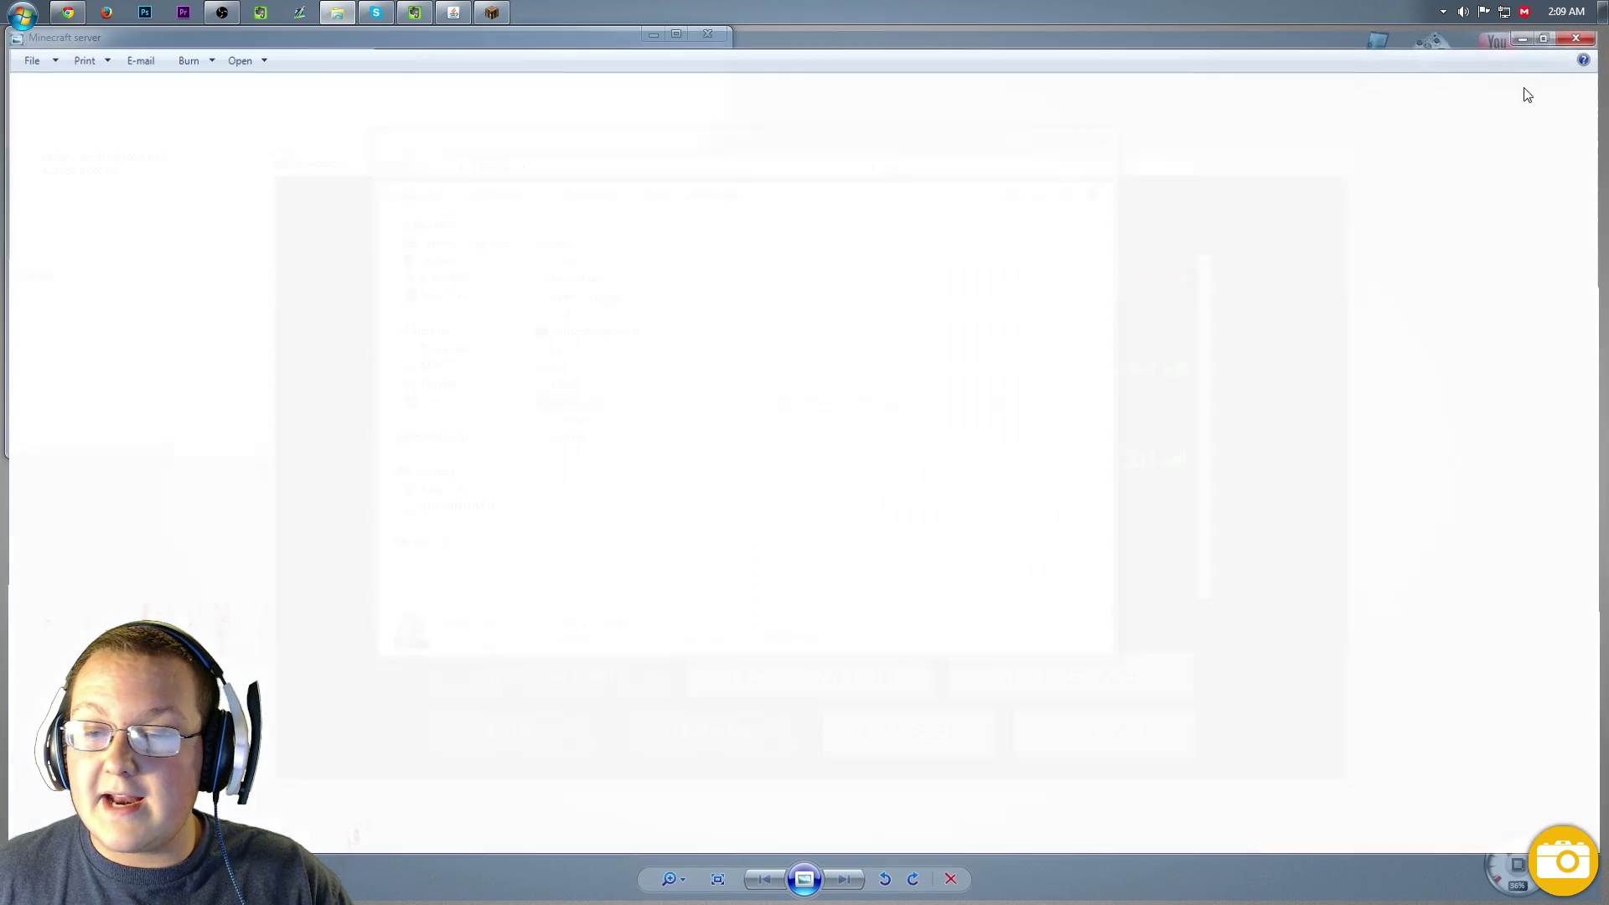
pyautogui.click(1092, 139)
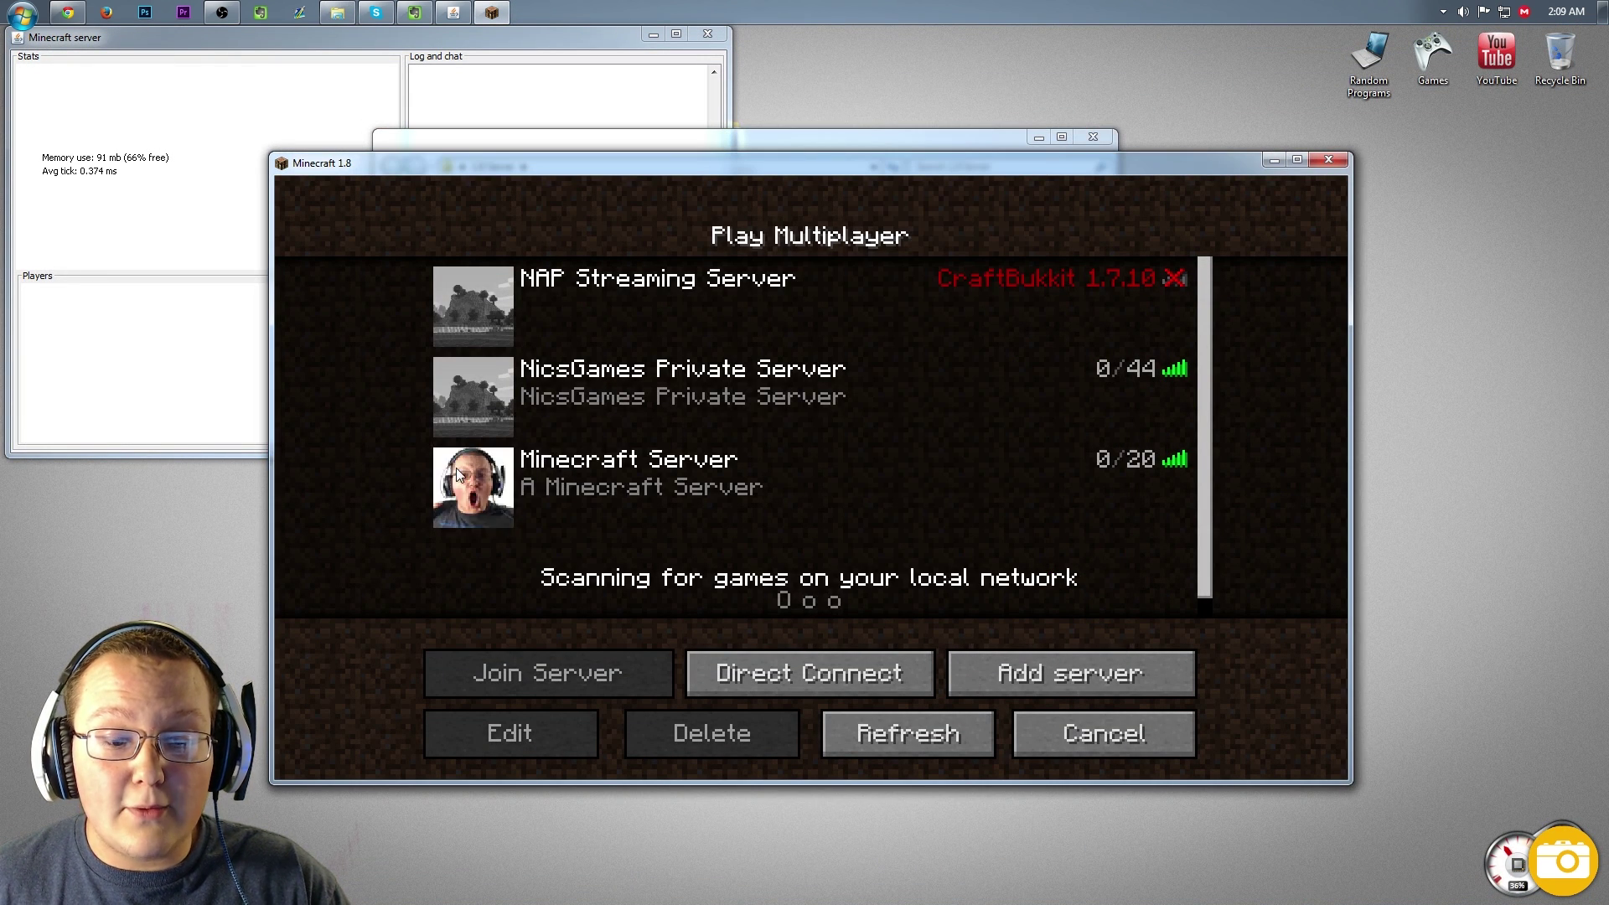
pyautogui.moveTo(472, 487)
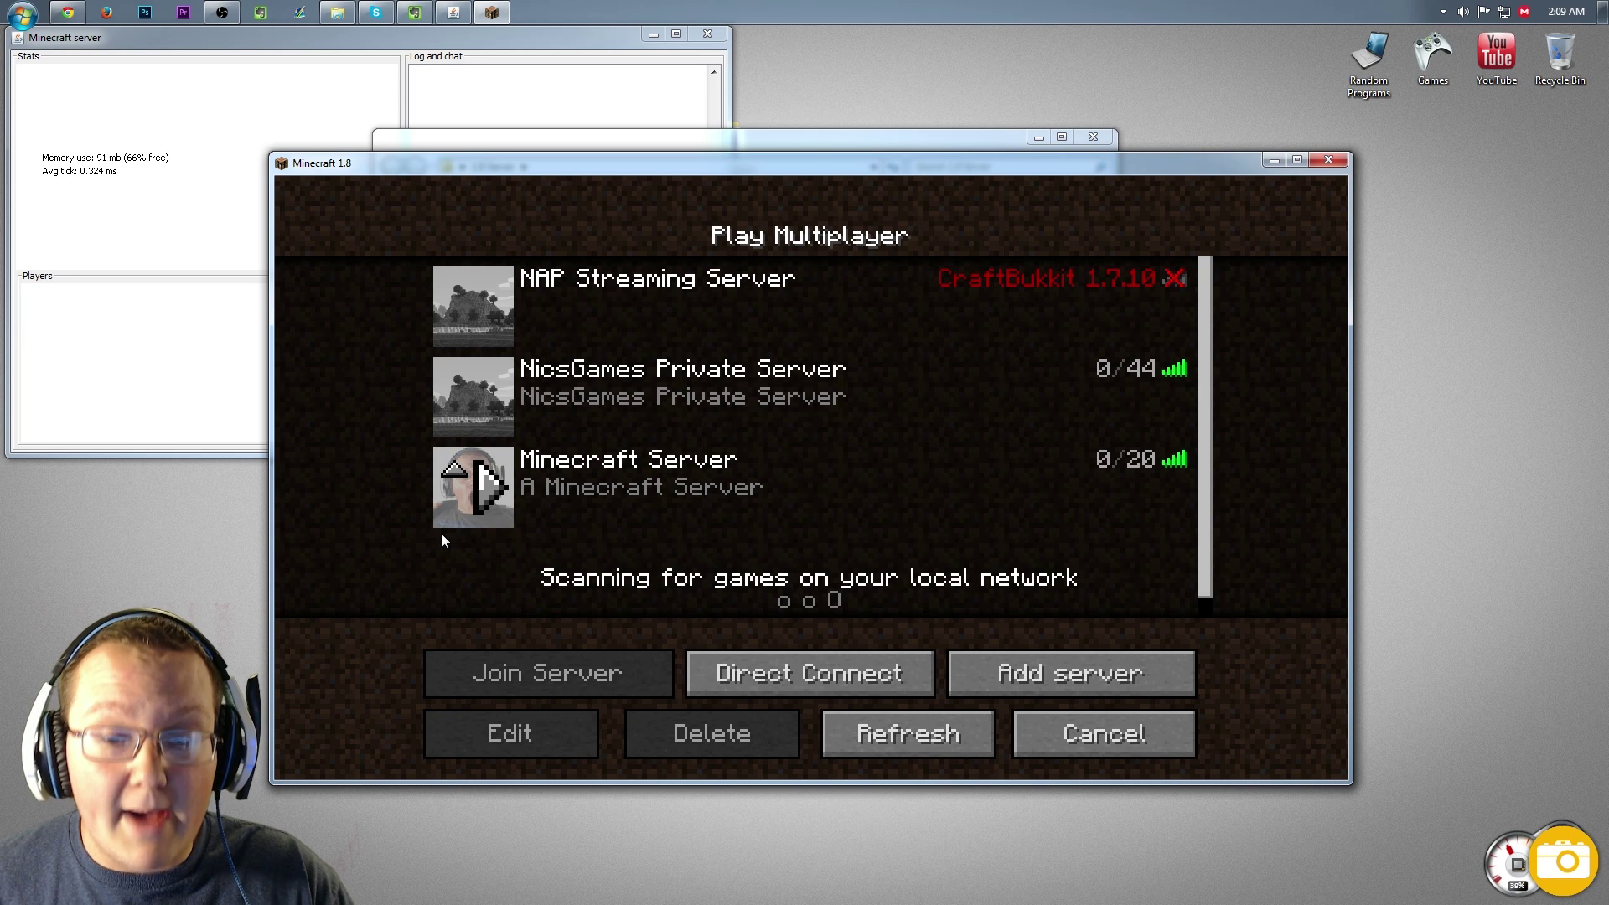
# Join the new Minecraft Server and toggle the inventory once in its world.
pyautogui.click(468, 492)
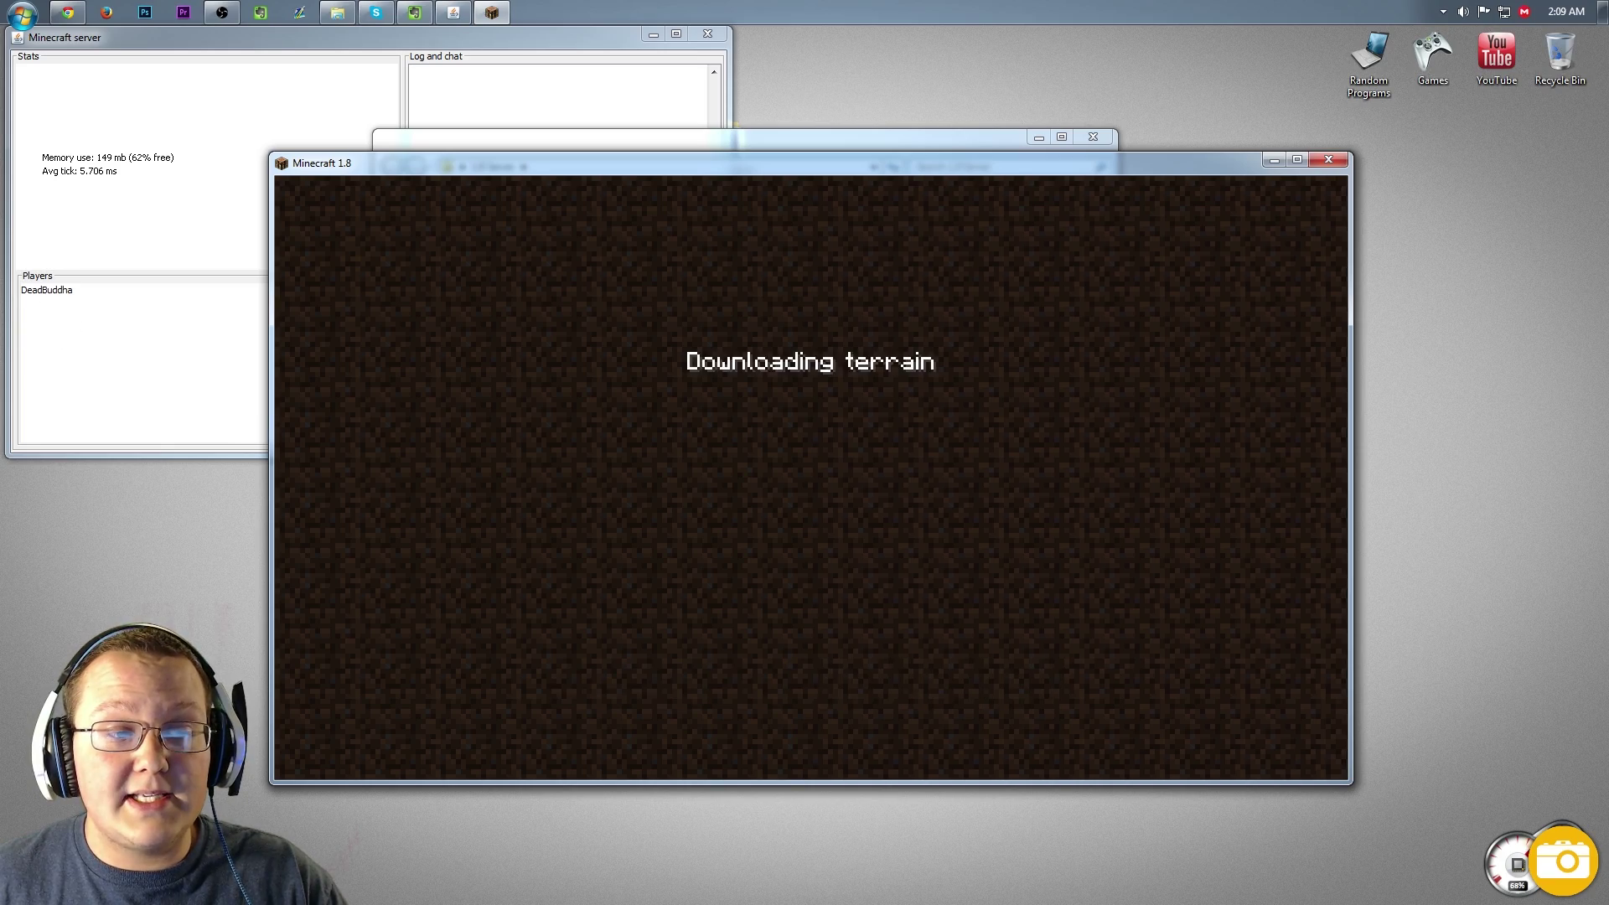
pyautogui.press('e')
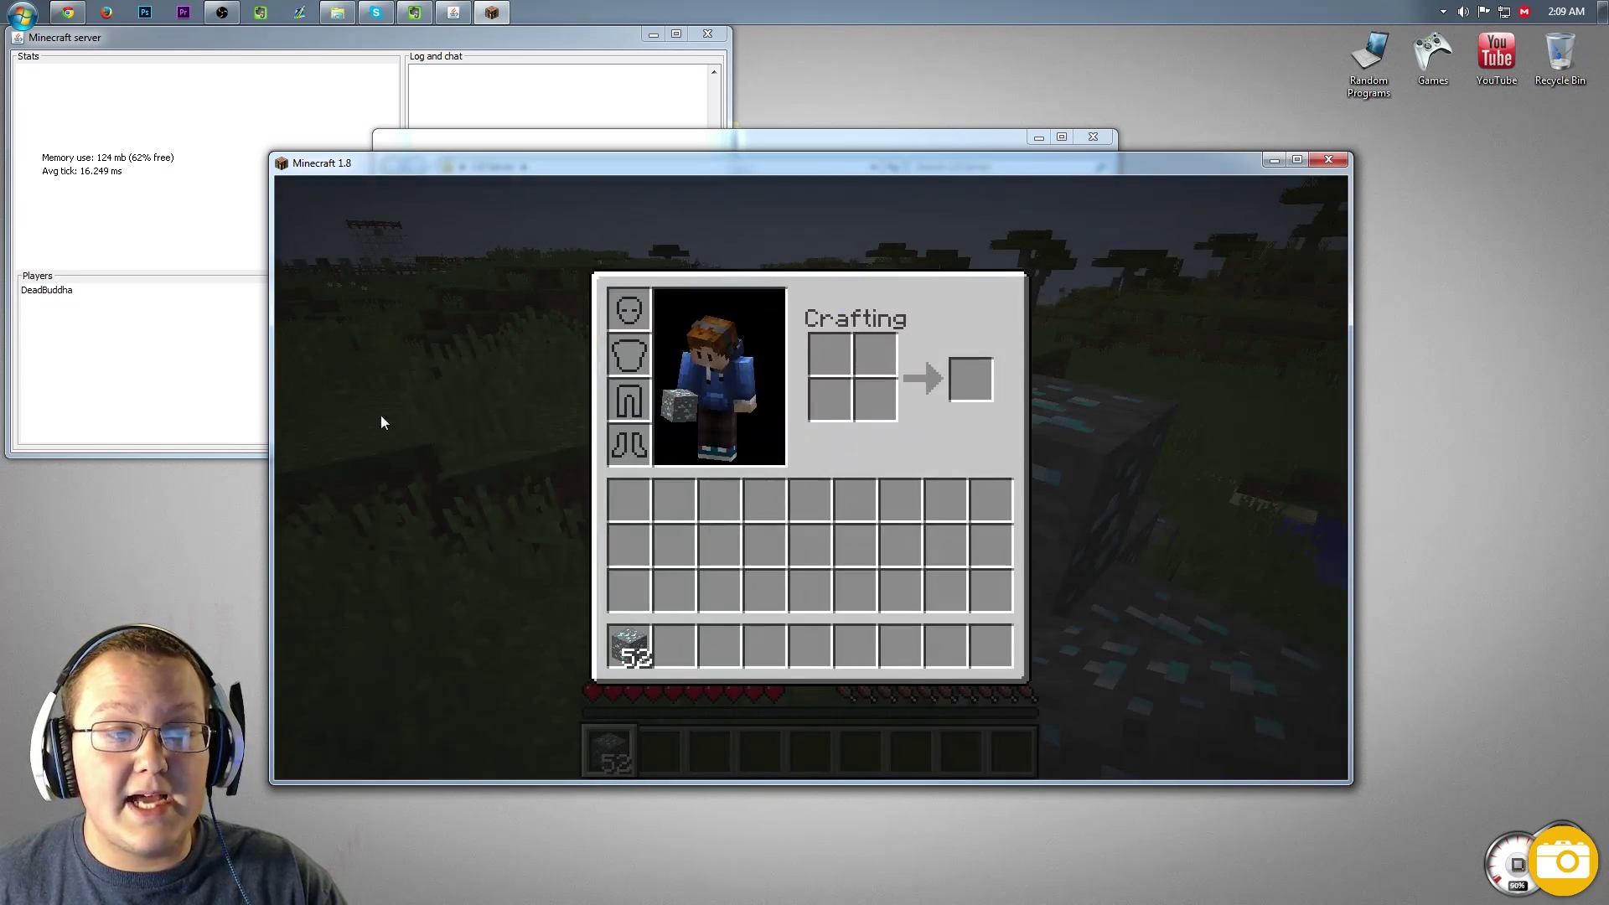
pyautogui.press('e')
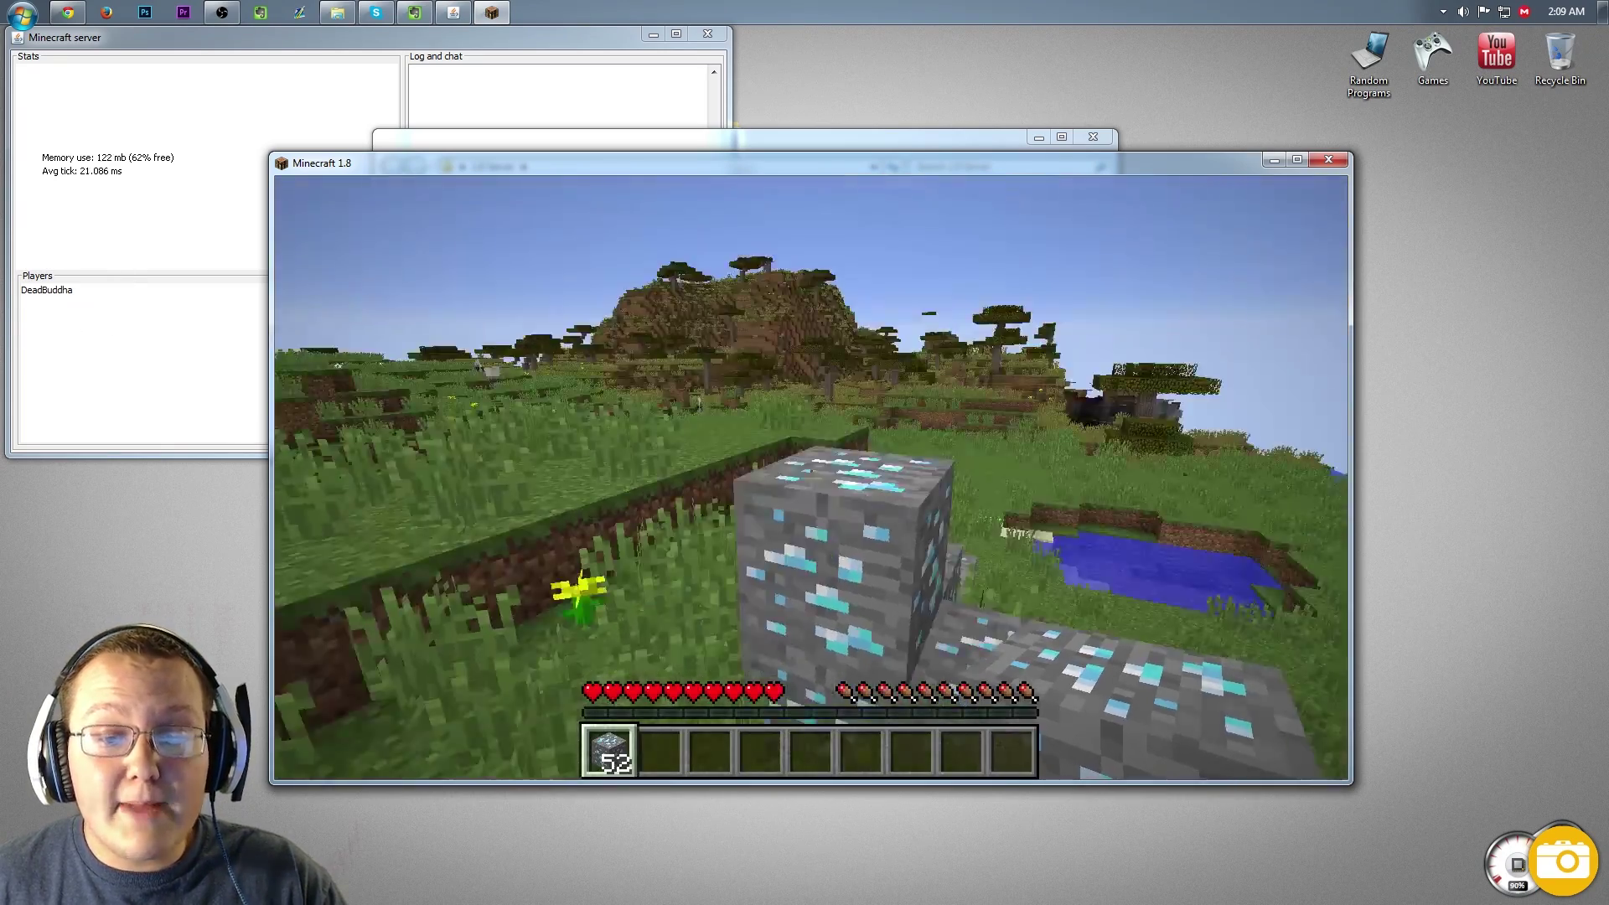